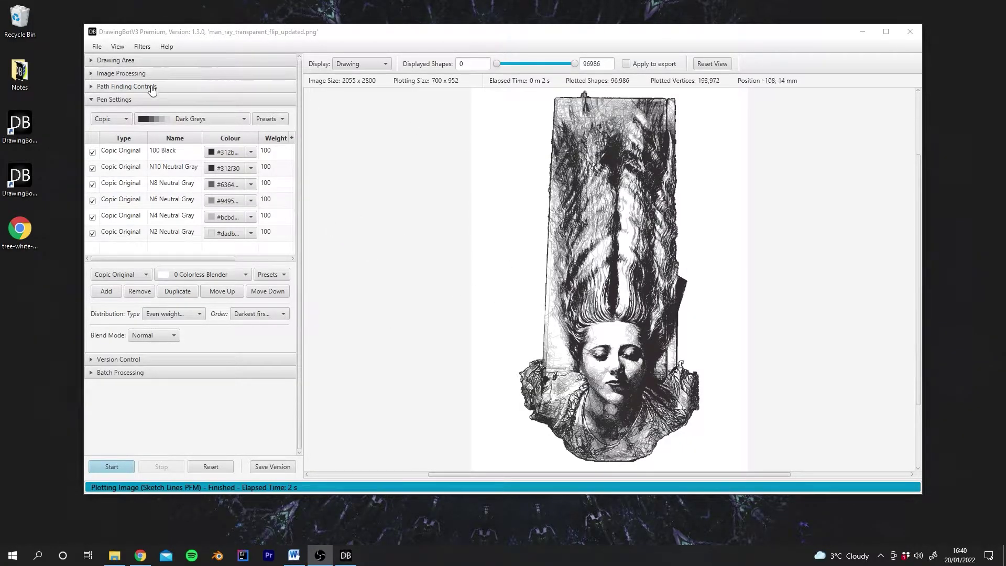
Step: Briefly expand and collapse the image processing filters
click(132, 74)
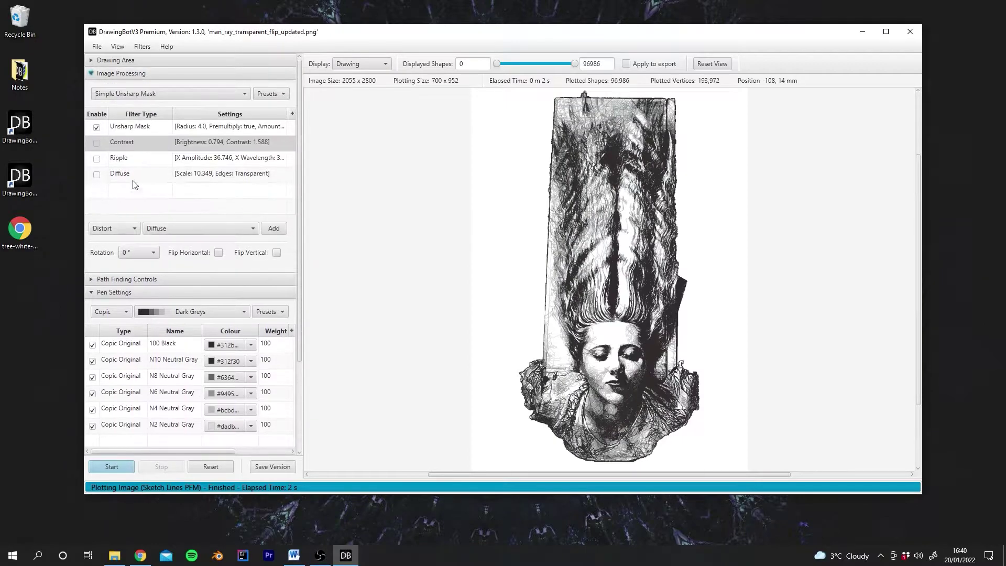
scroll(140, 78, down, 1)
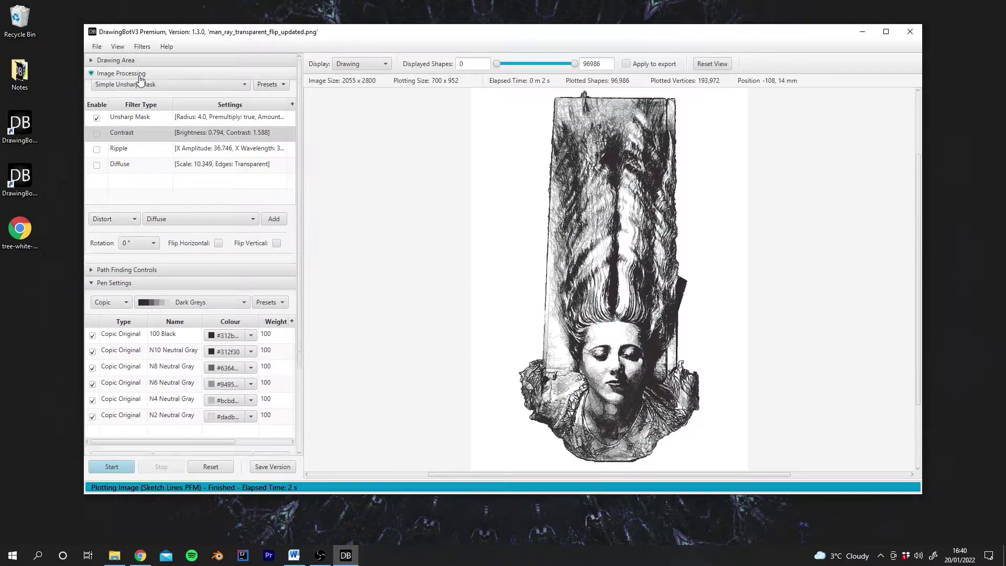
click(140, 77)
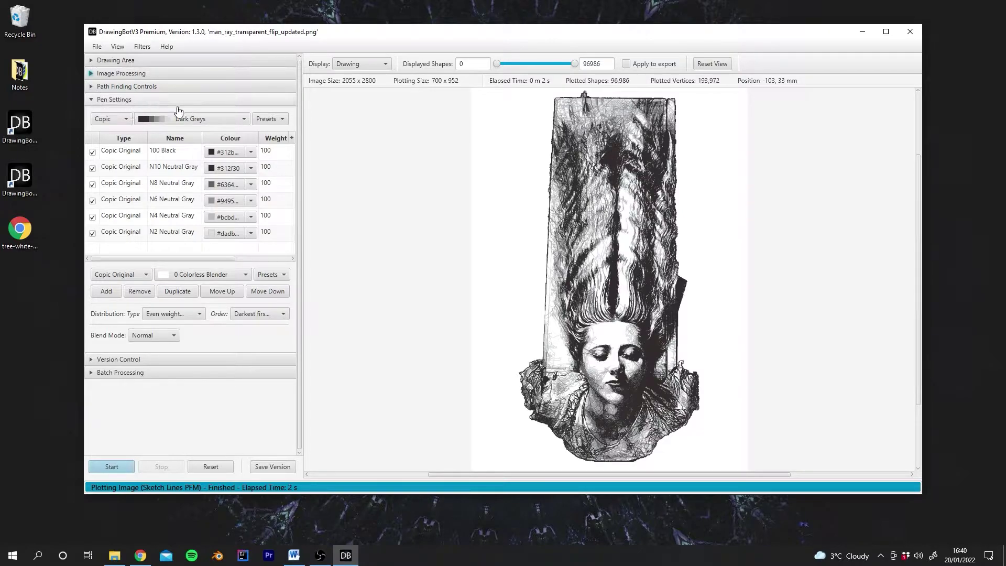
Step: Switch the pen set to Dark Grey Blues, then to Dark Grey Orange
click(192, 119)
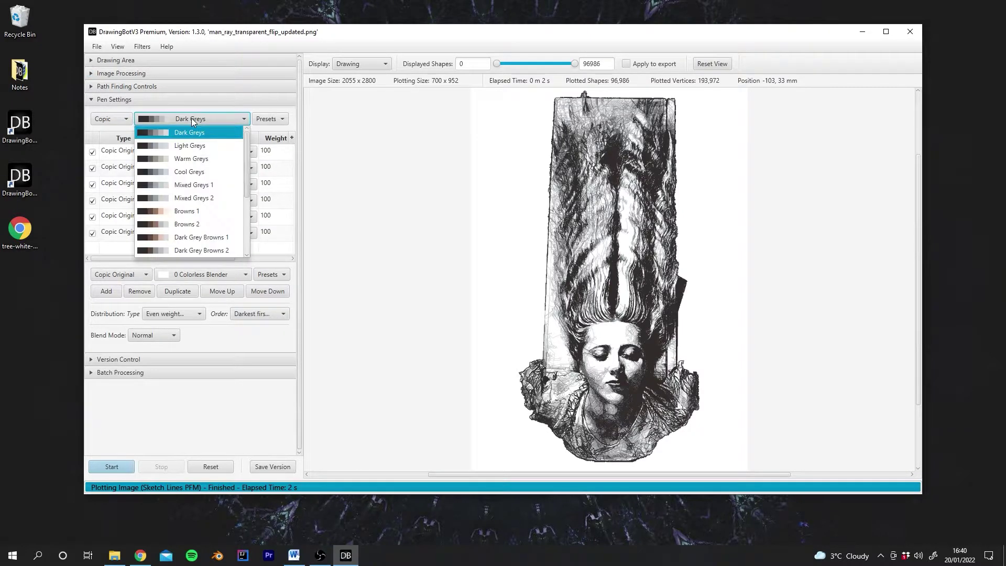
scroll(206, 209, down, 3)
scroll(206, 207, up, 3)
scroll(207, 199, down, 2)
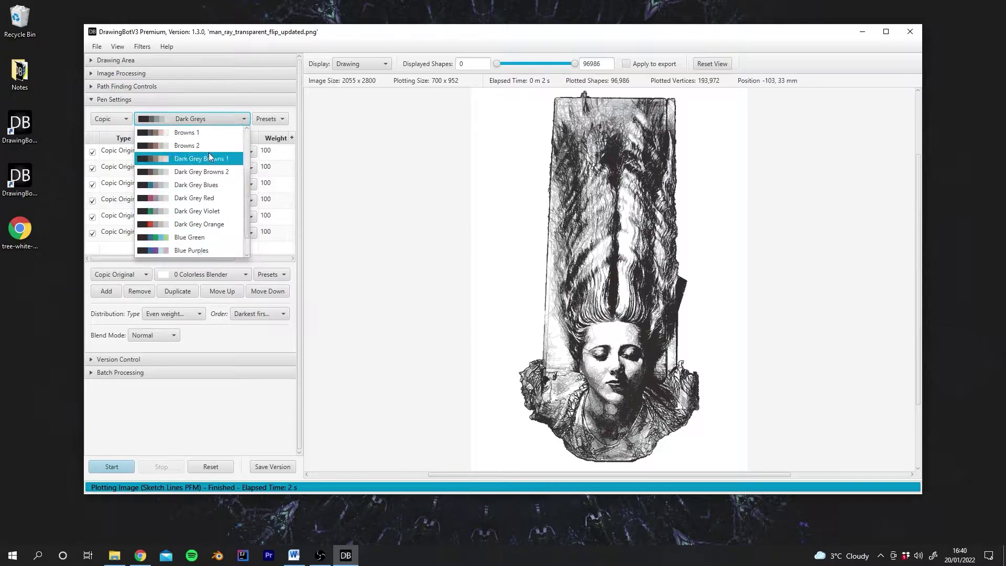
scroll(209, 158, down, 2)
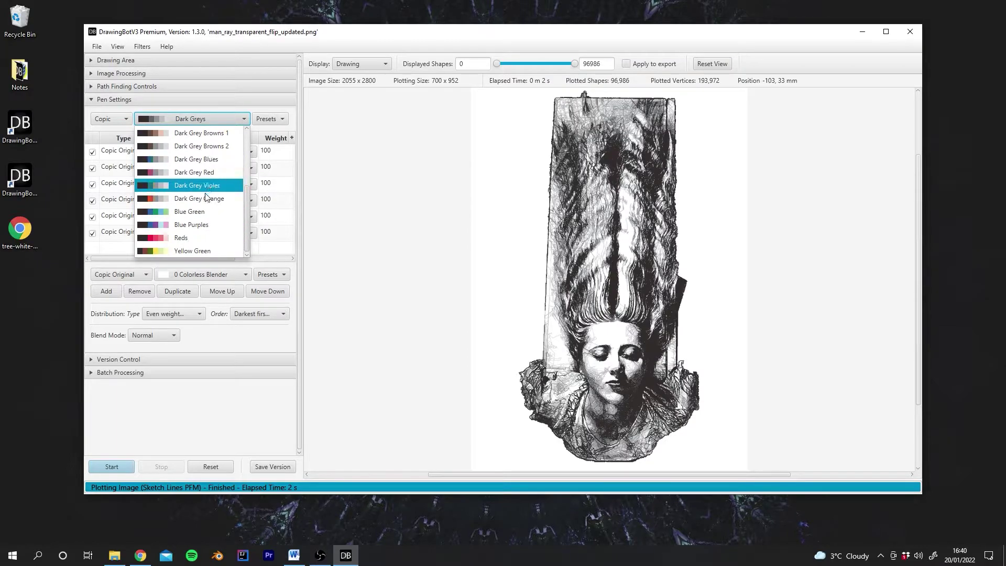
click(209, 159)
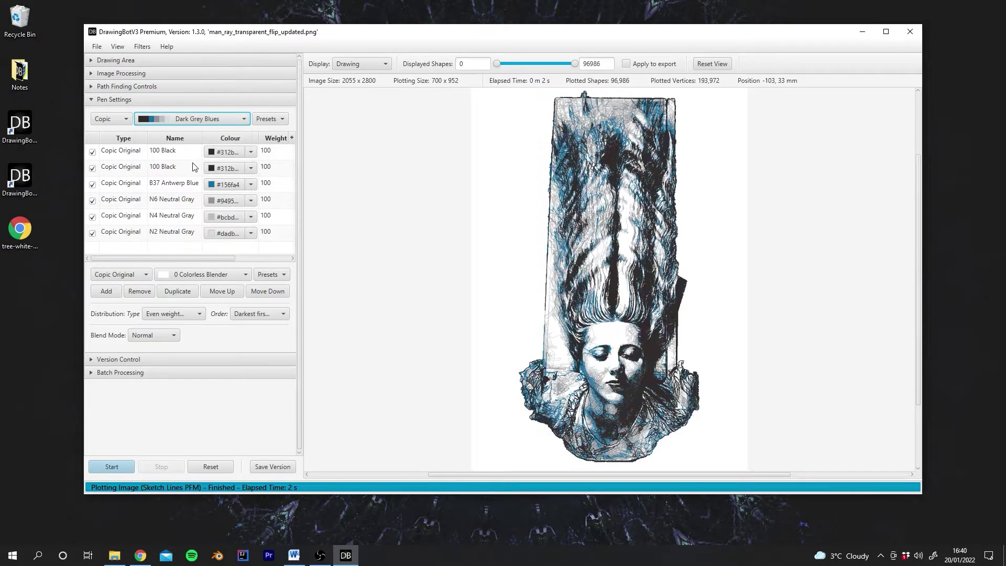
click(182, 120)
click(199, 202)
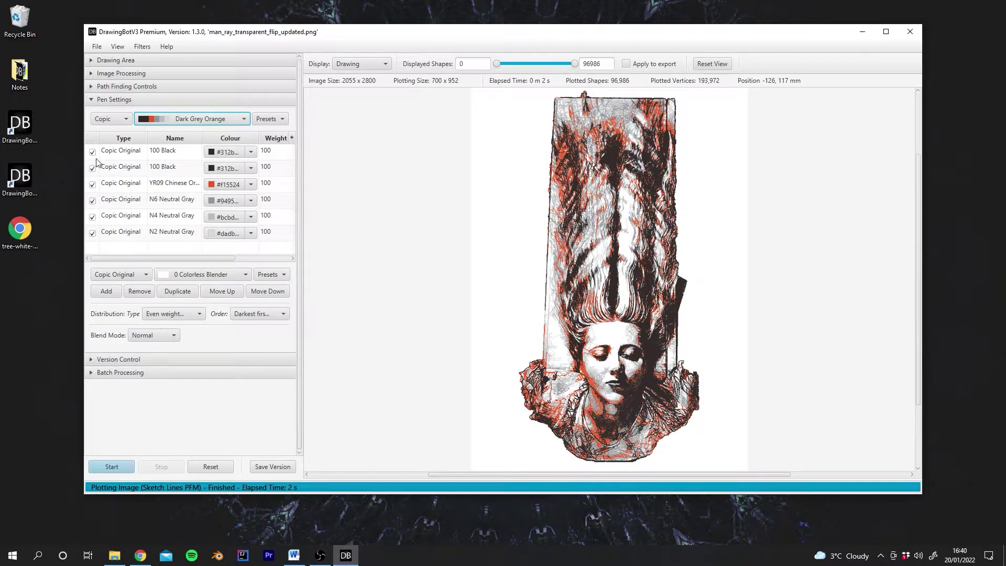
Step: Toggle the YR09 Chinese Orange and N6 Neutral Gray pens off and back on
click(93, 185)
click(93, 185)
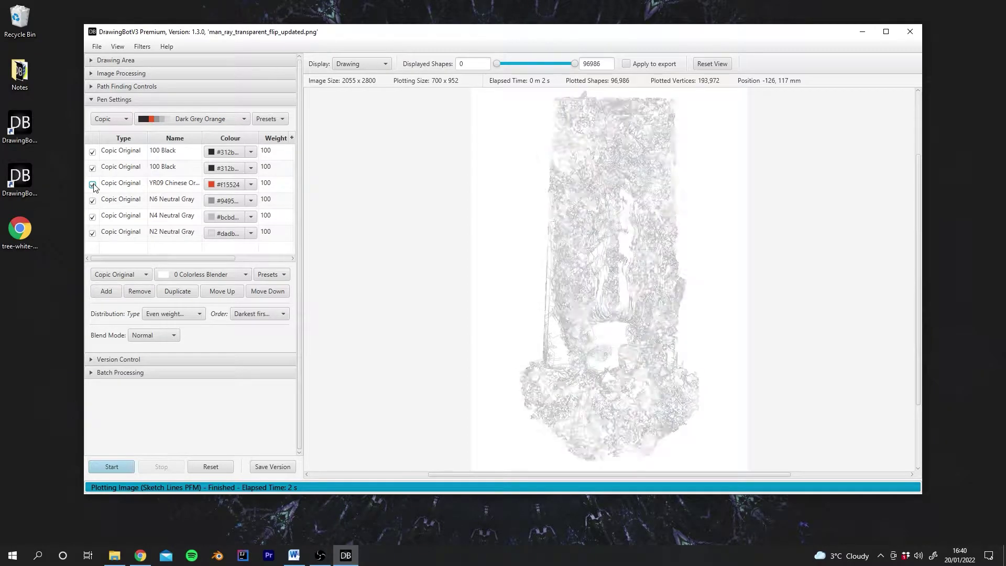
click(93, 202)
click(93, 201)
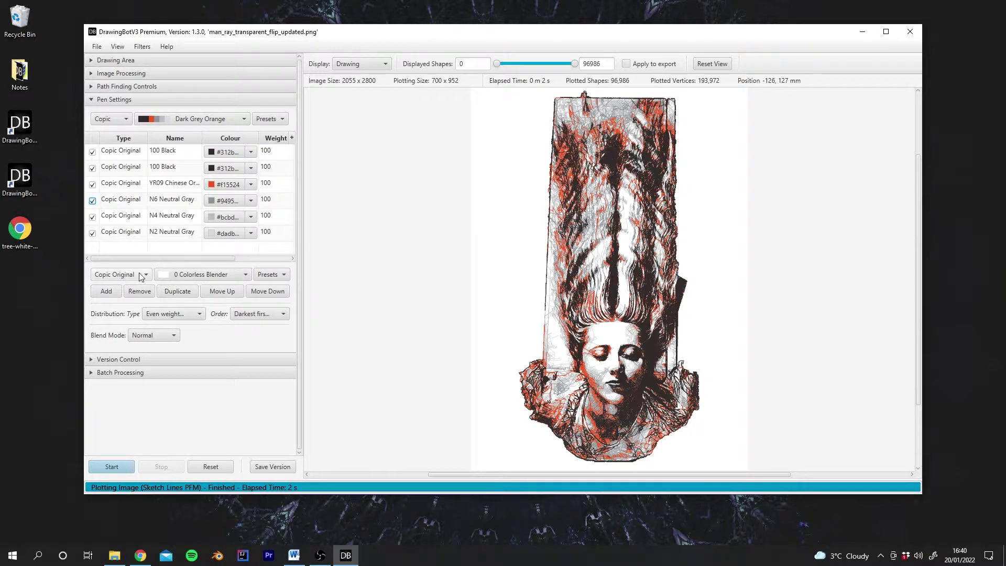
Step: Add the Copic B18 Lapis Lazuli and B21 Baby Blue pens to the set
click(204, 275)
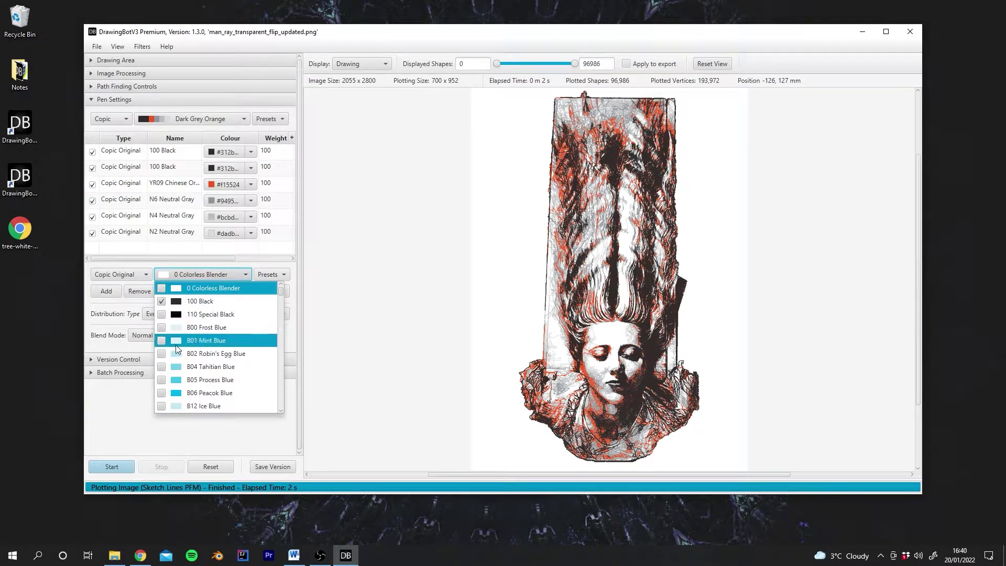
scroll(167, 354, down, 3)
click(161, 327)
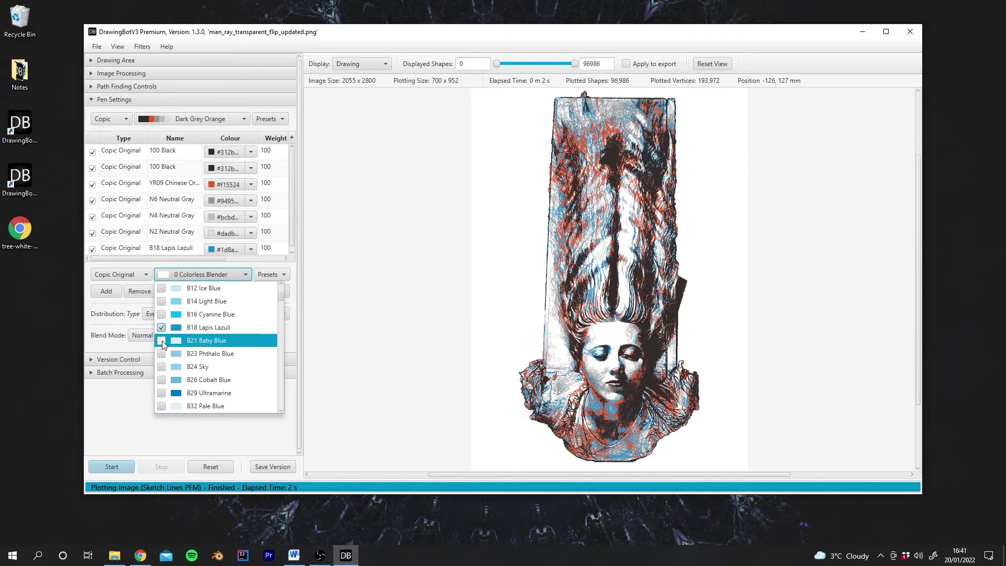
click(161, 340)
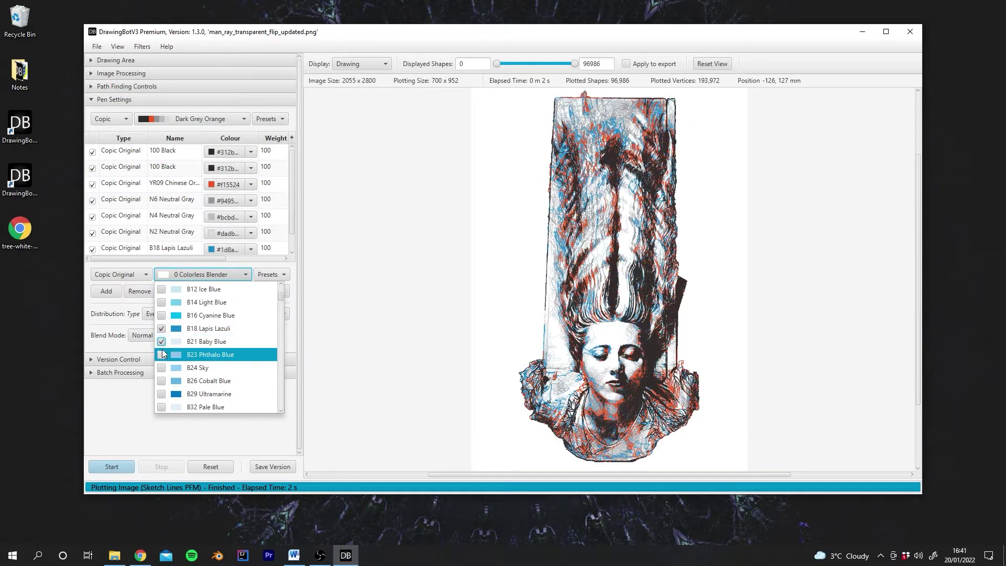
Step: Delete the YR09 Chinese Orange pen from the set
click(107, 184)
right_click(119, 184)
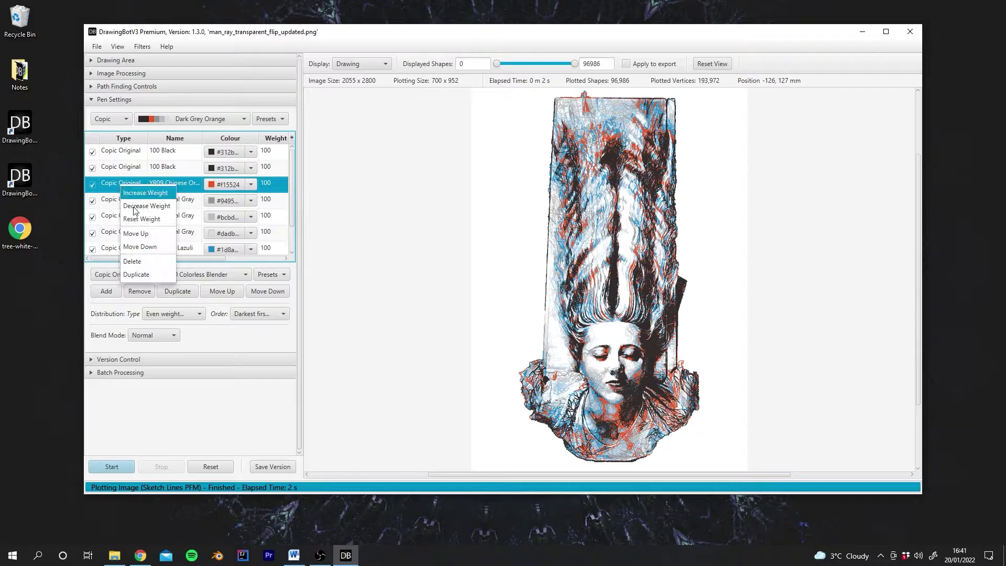
click(145, 263)
Step: Add the R05 Salmon Red, R02 Rose Salmon and R08 Vermilion pens
click(178, 275)
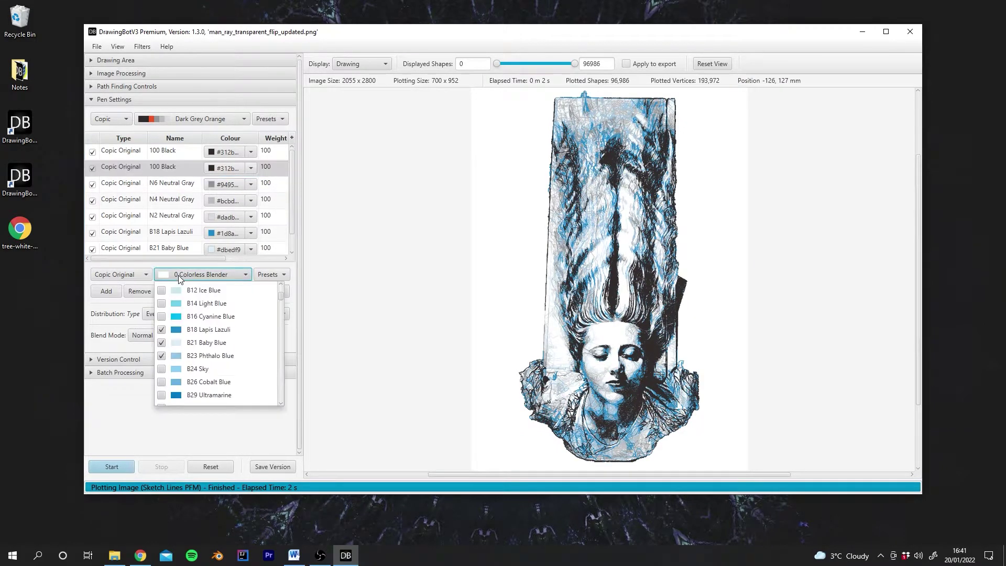
scroll(199, 361, down, 20)
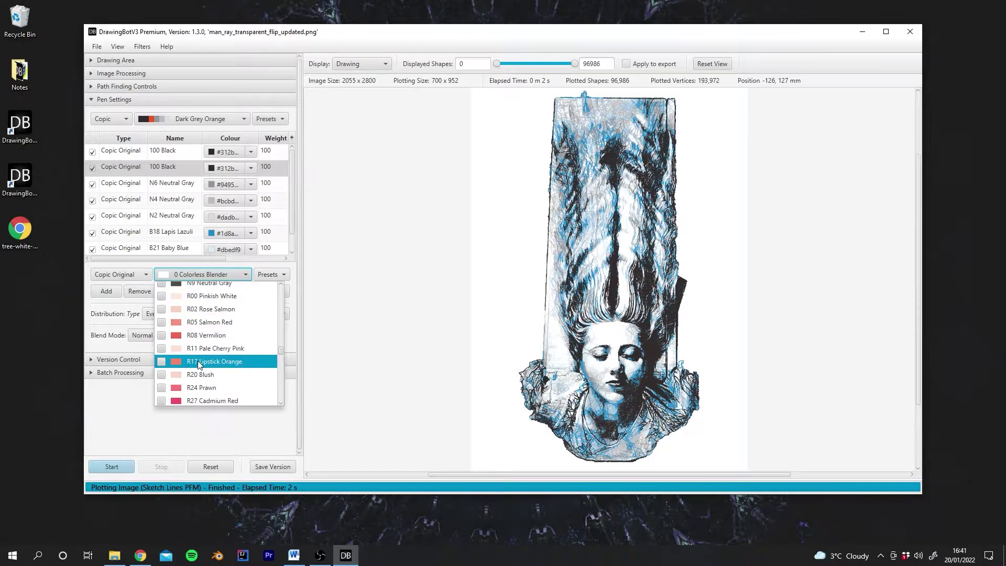
scroll(199, 365, down, 4)
scroll(199, 365, up, 6)
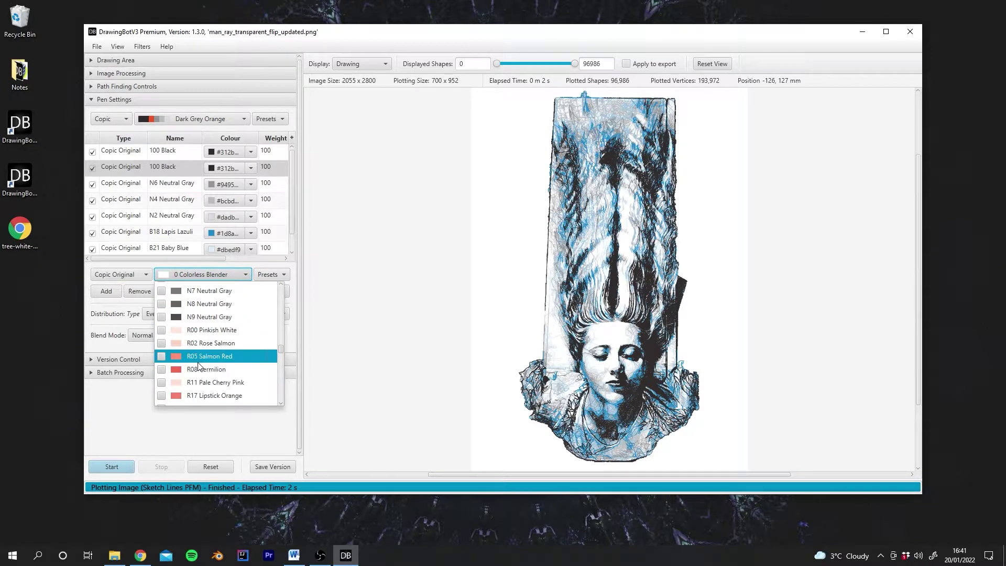
click(162, 356)
scroll(161, 356, down, 1)
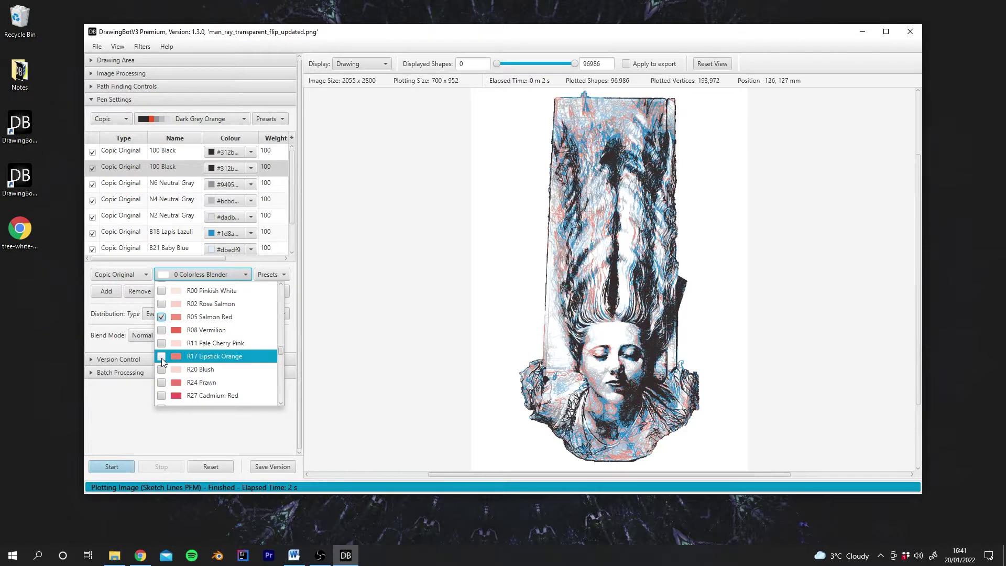
click(161, 304)
click(159, 329)
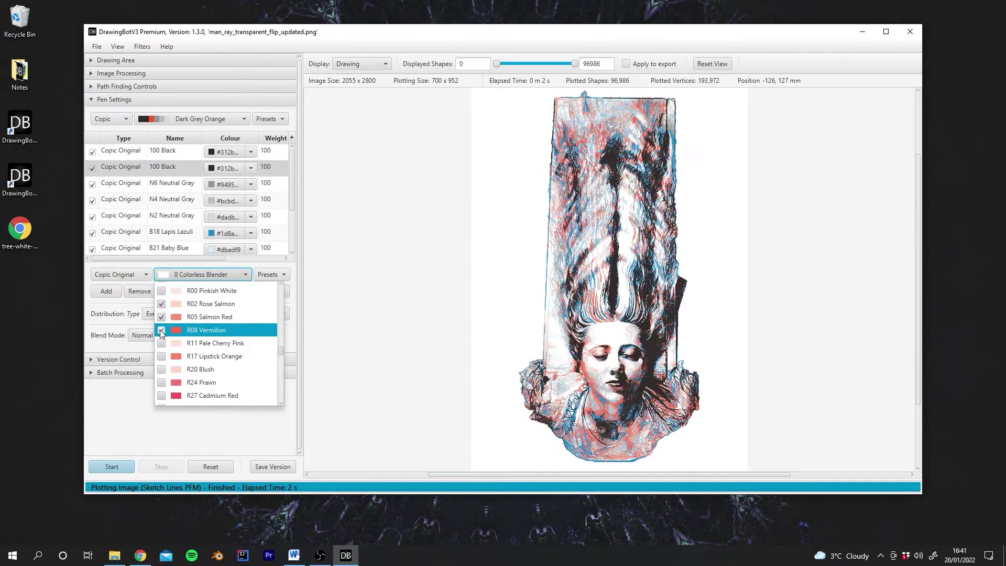
Step: Add the YR04 Chrome Orange, YR02 Light Orange and YR00 Powder Pink pens
scroll(160, 332, down, 20)
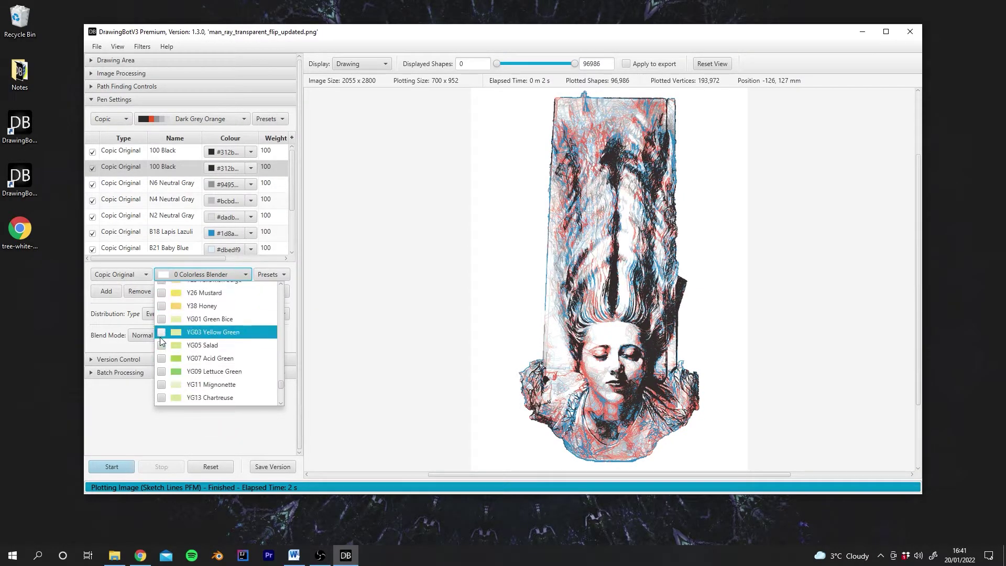
scroll(159, 337, down, 7)
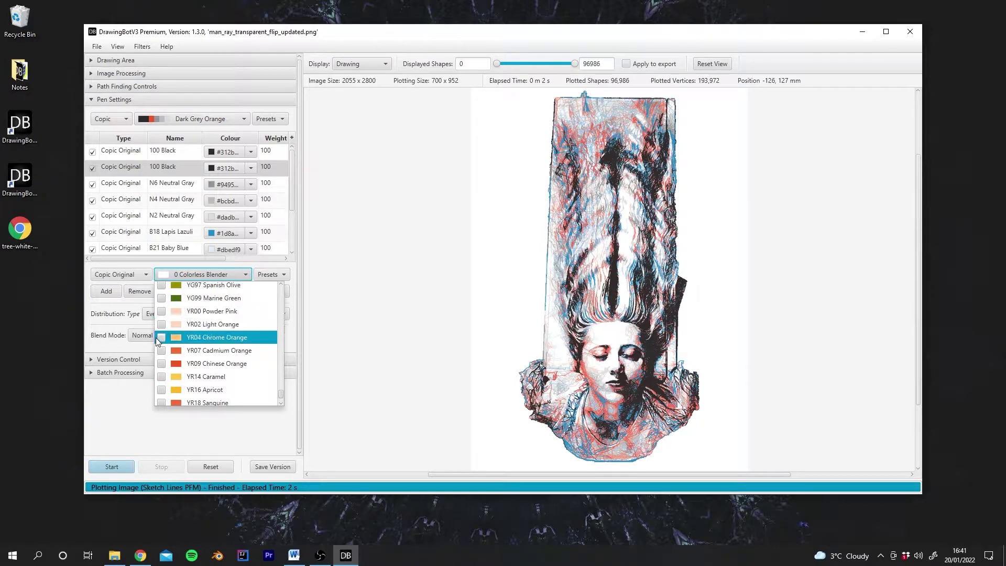
click(159, 338)
click(161, 324)
click(161, 312)
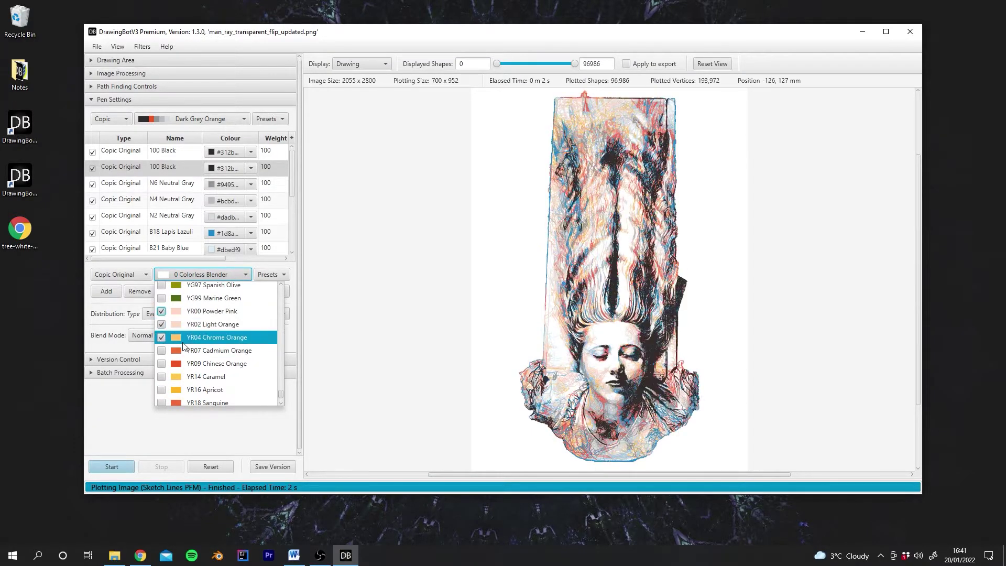
scroll(178, 362, up, 20)
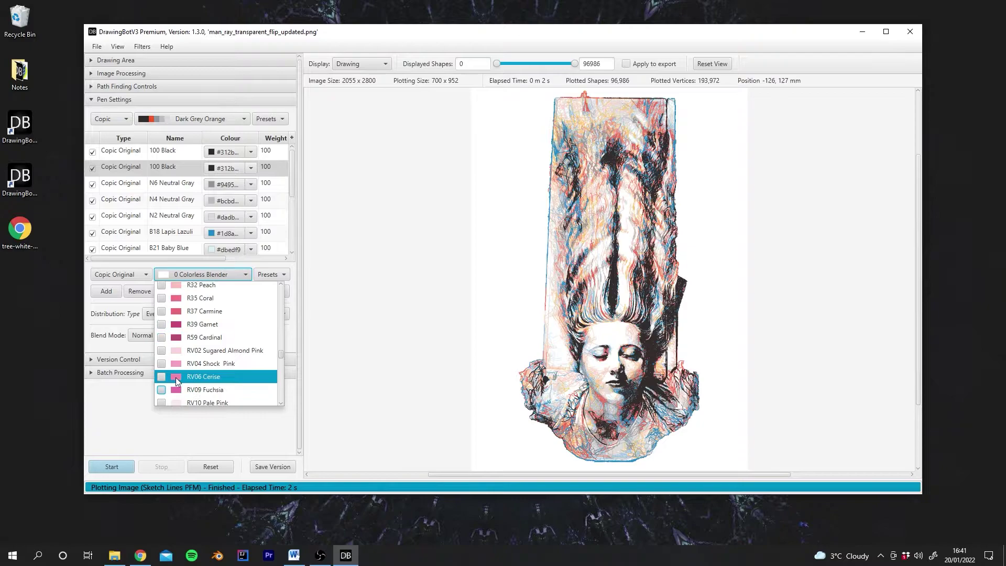
scroll(175, 377, up, 10)
click(292, 187)
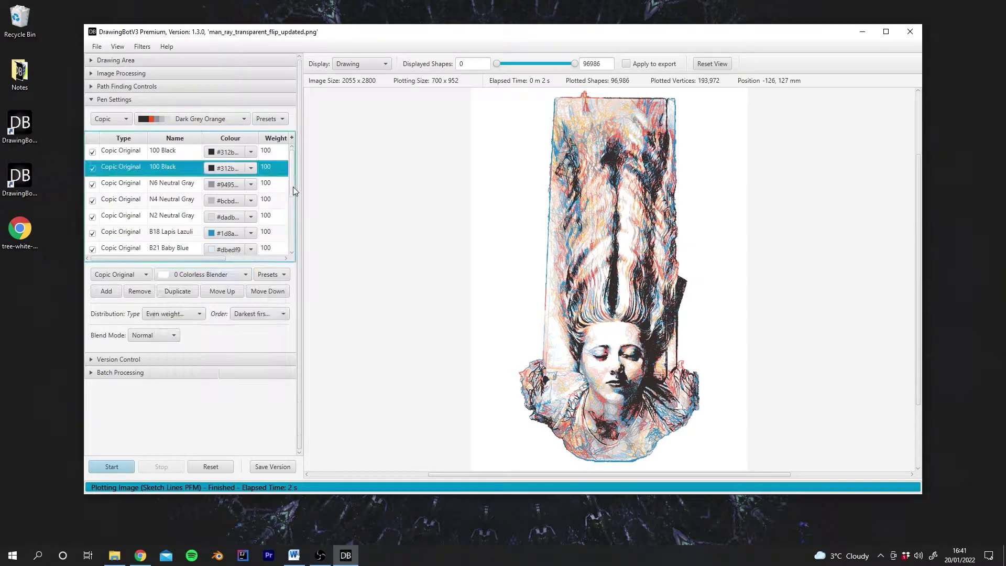
Step: Change the last pen's type to Sharpie and rename it Blue
drag(292, 187, 300, 157)
scroll(201, 184, down, 3)
scroll(110, 220, up, 3)
scroll(102, 212, down, 5)
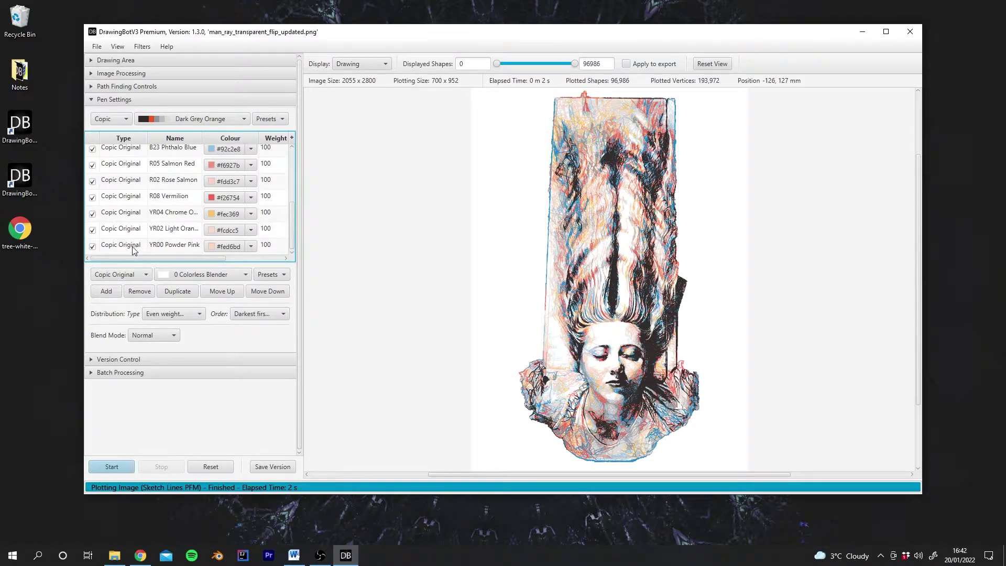
double_click(136, 246)
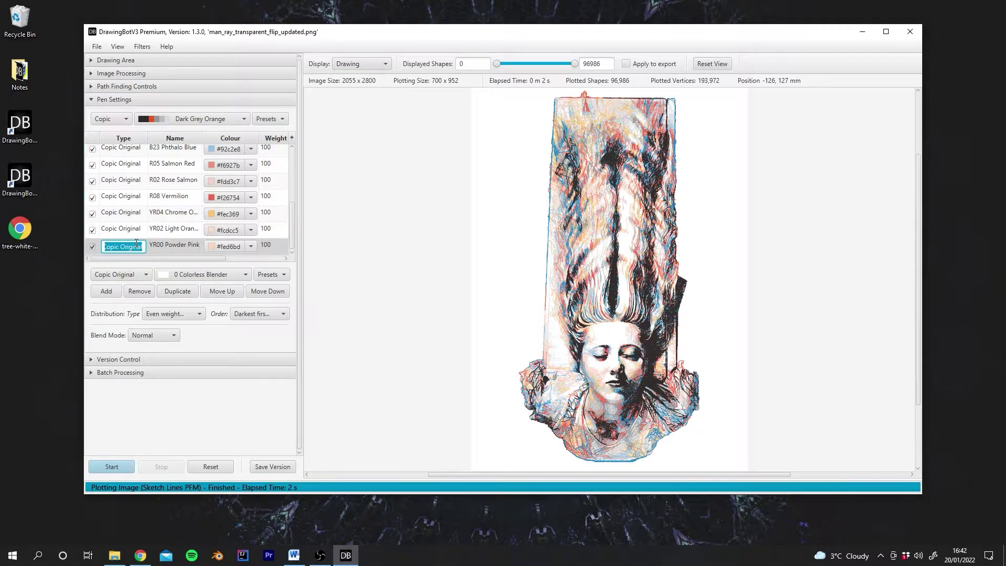
text(Sharpie)
double_click(178, 247)
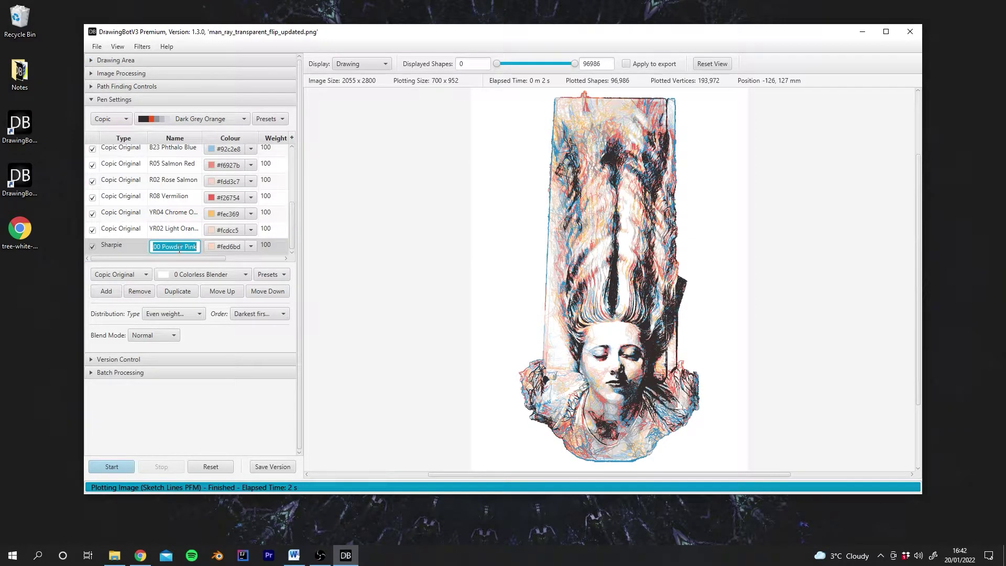
text(Blue)
key(Return)
Step: Recolour the Sharpie Blue pen from light blue to a deeper blue
click(251, 246)
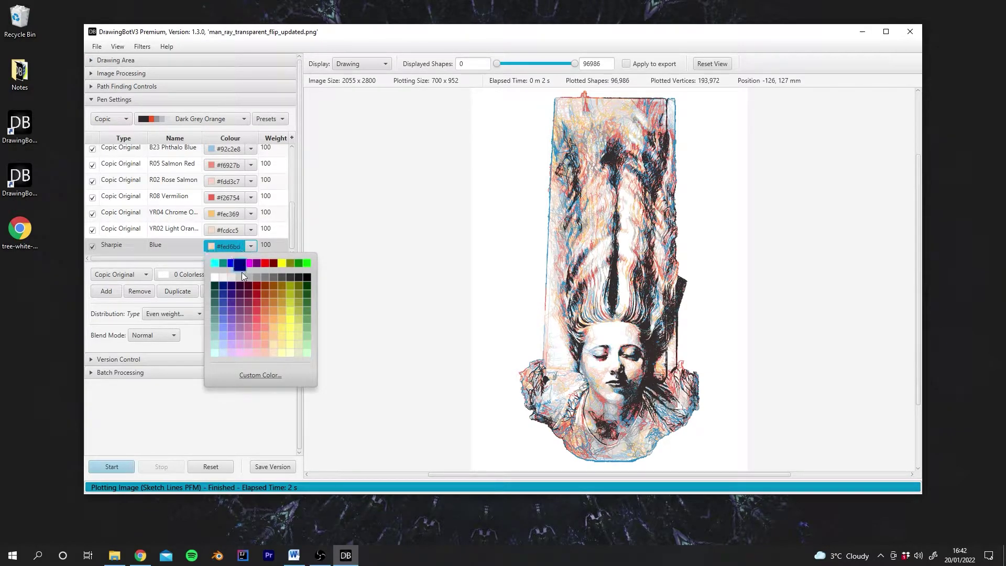
click(223, 327)
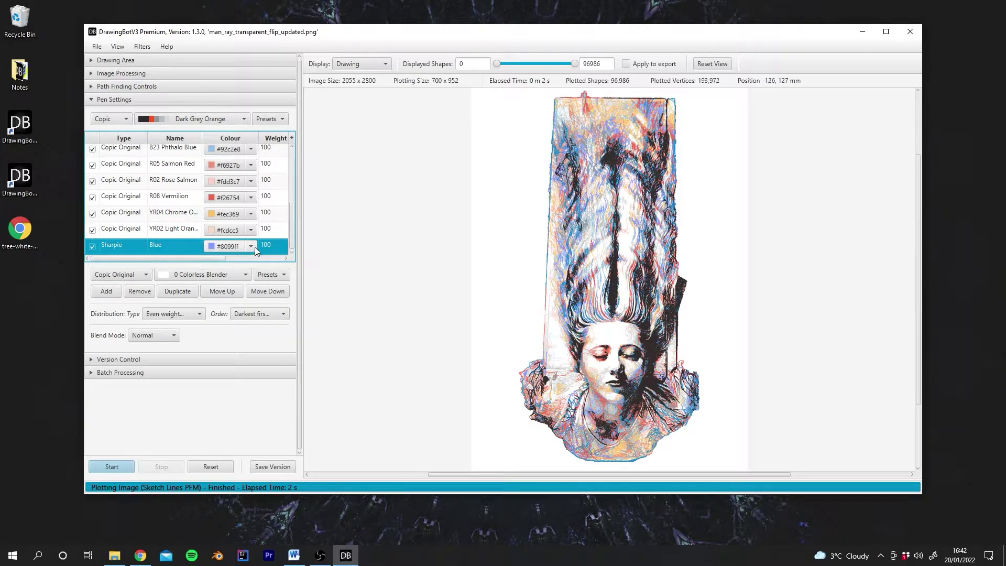
click(255, 247)
click(225, 319)
drag(199, 258, 156, 256)
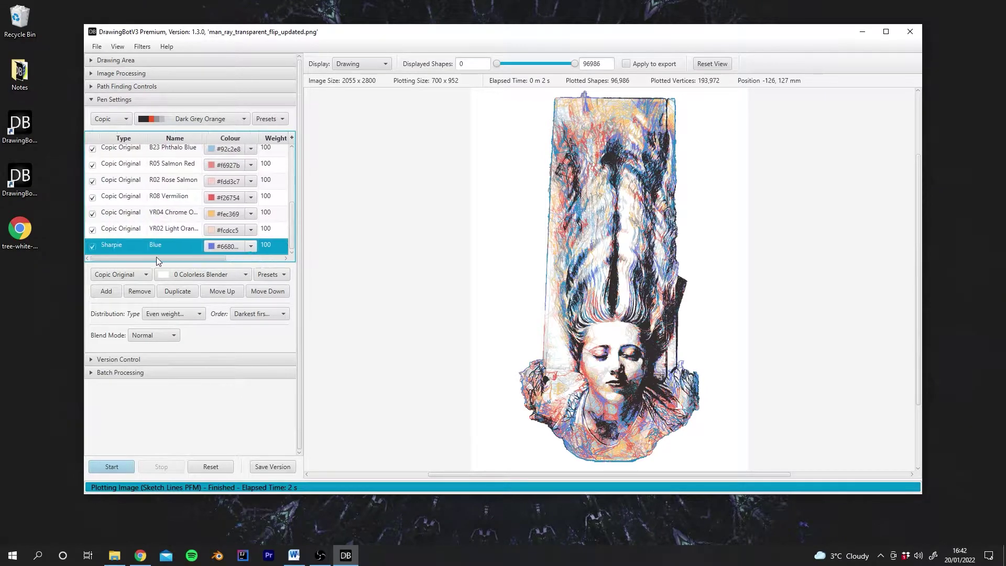
Step: Save the Sharpie Blue pen as preset 'Blue' under Sharpie, keeping Sharpie as pen brand
click(272, 277)
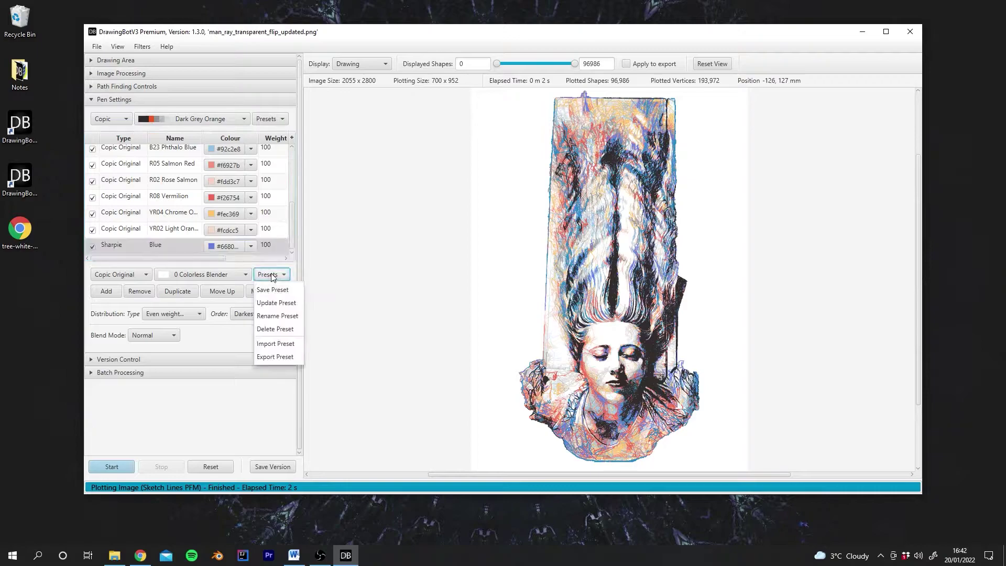
click(276, 288)
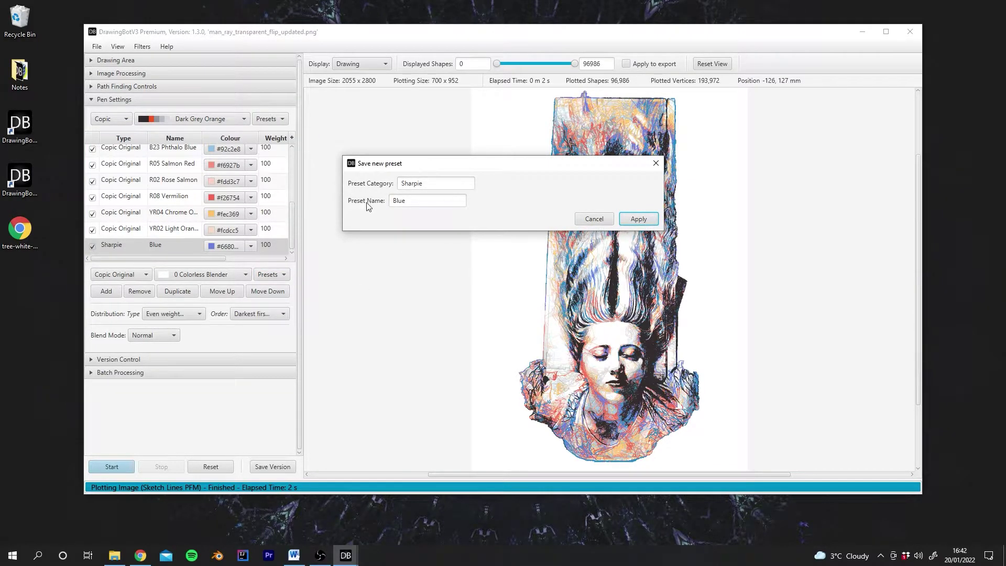
click(639, 219)
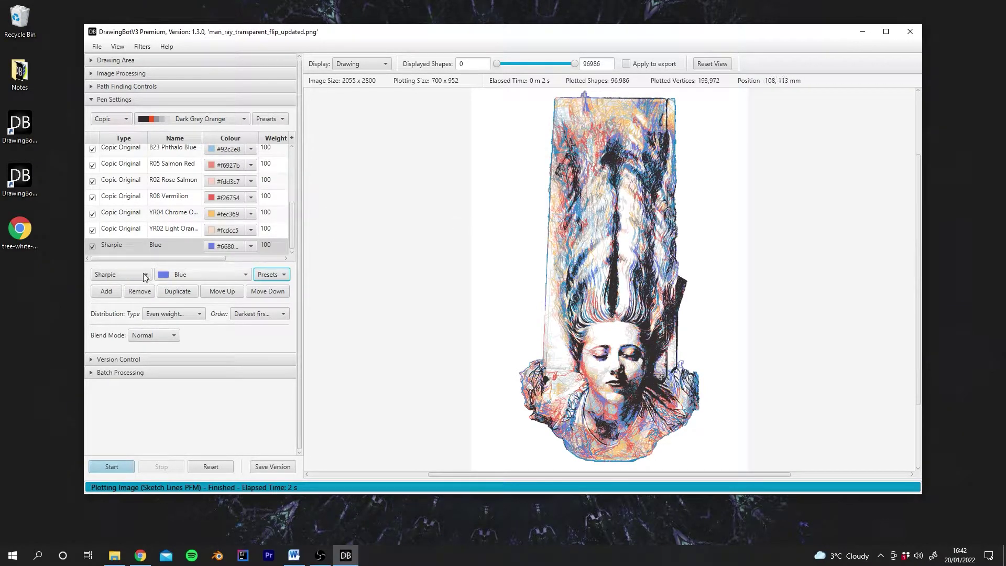
click(121, 274)
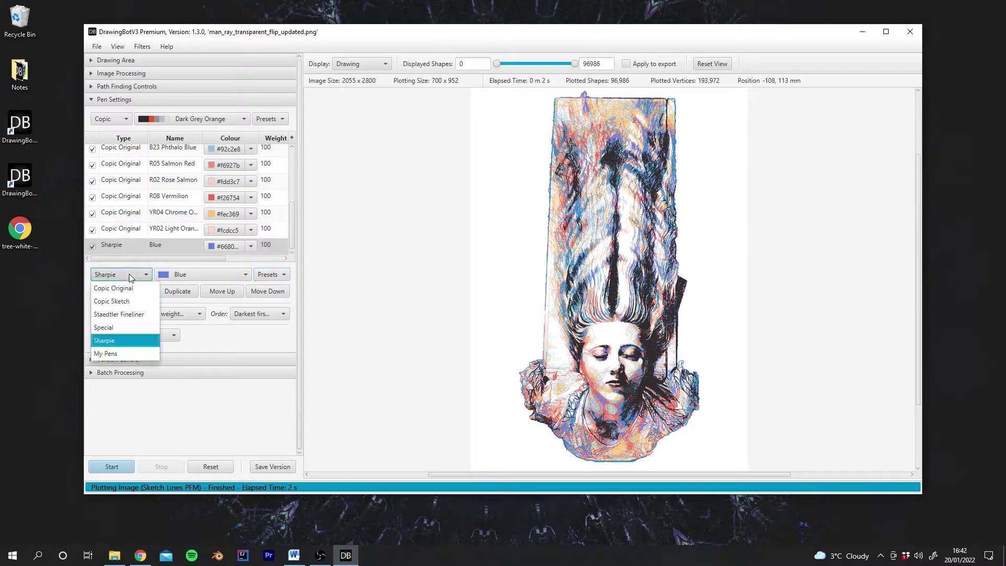
click(124, 341)
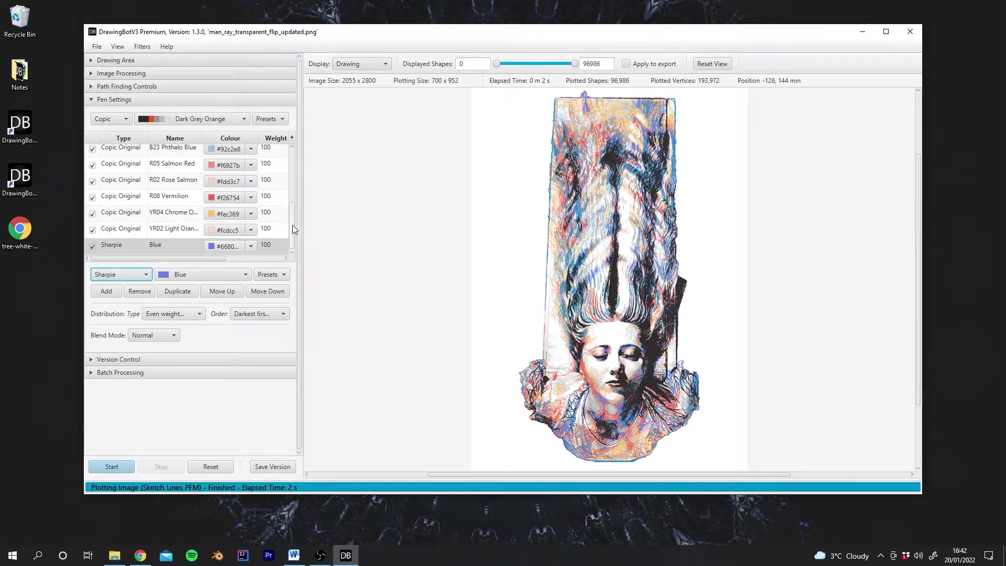
Step: Save the whole pen set as a User preset named 'Our Drawing Set'
drag(292, 225, 296, 140)
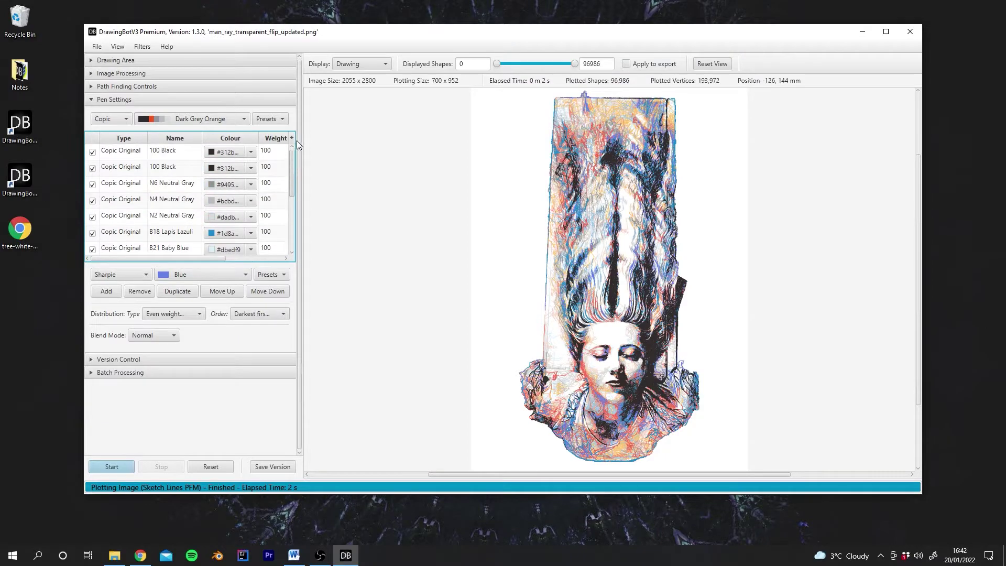
click(279, 121)
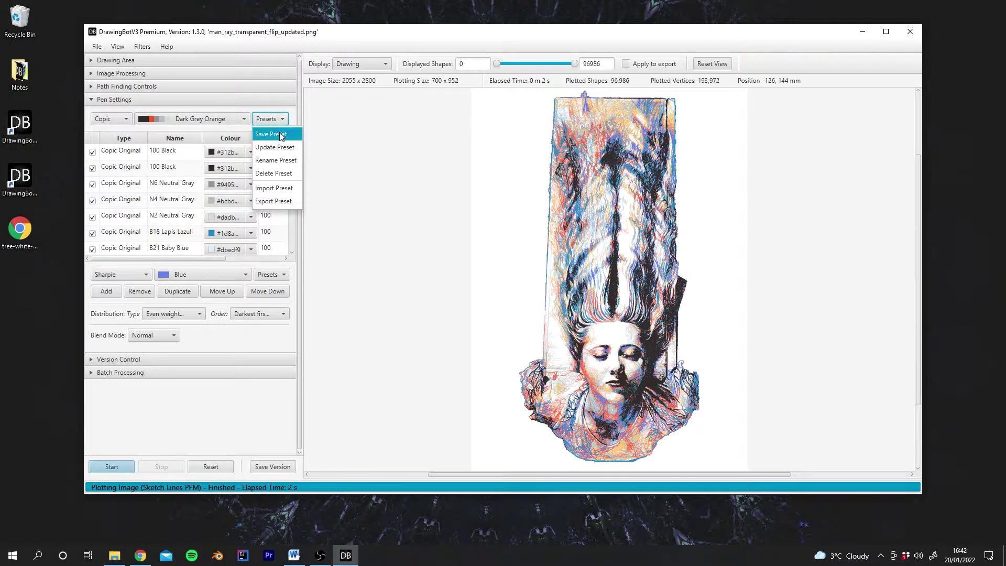
click(271, 134)
drag(450, 201, 324, 201)
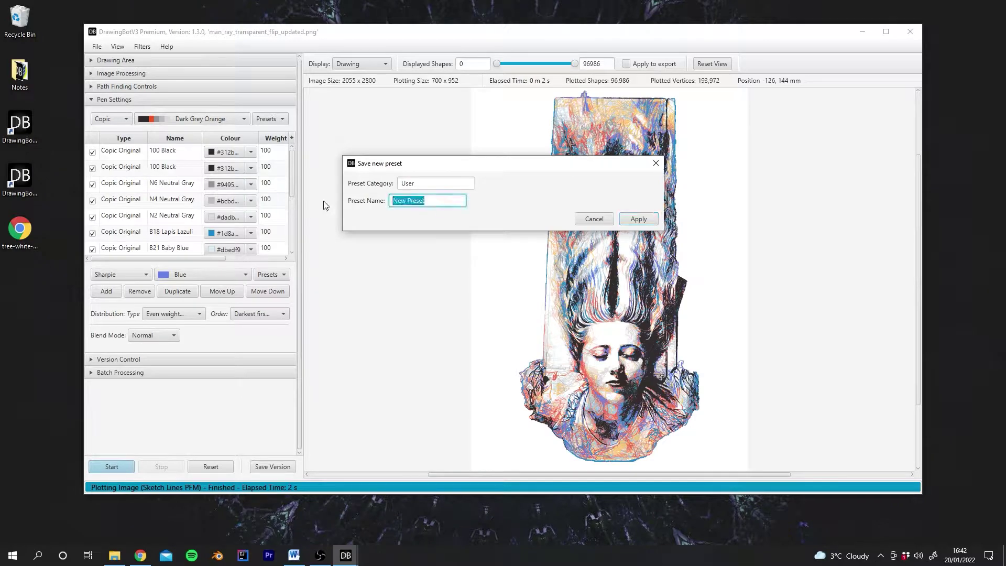
text(Our Drawing Set)
click(639, 219)
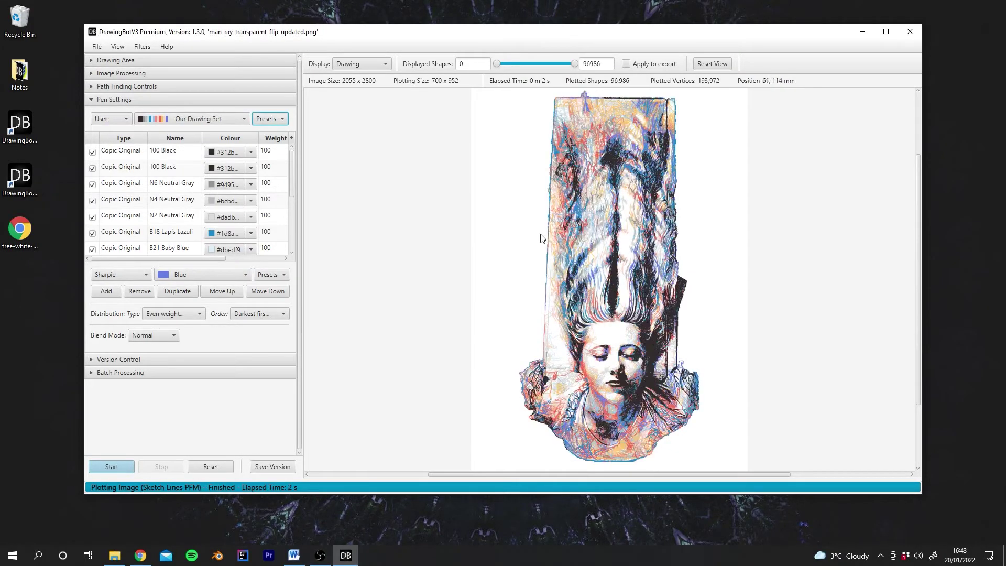
click(205, 120)
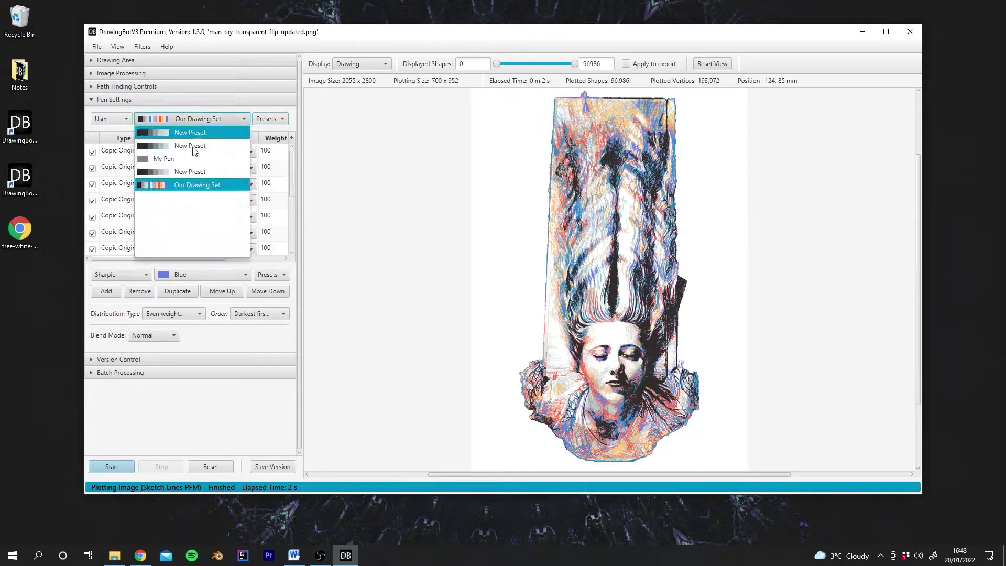
click(186, 189)
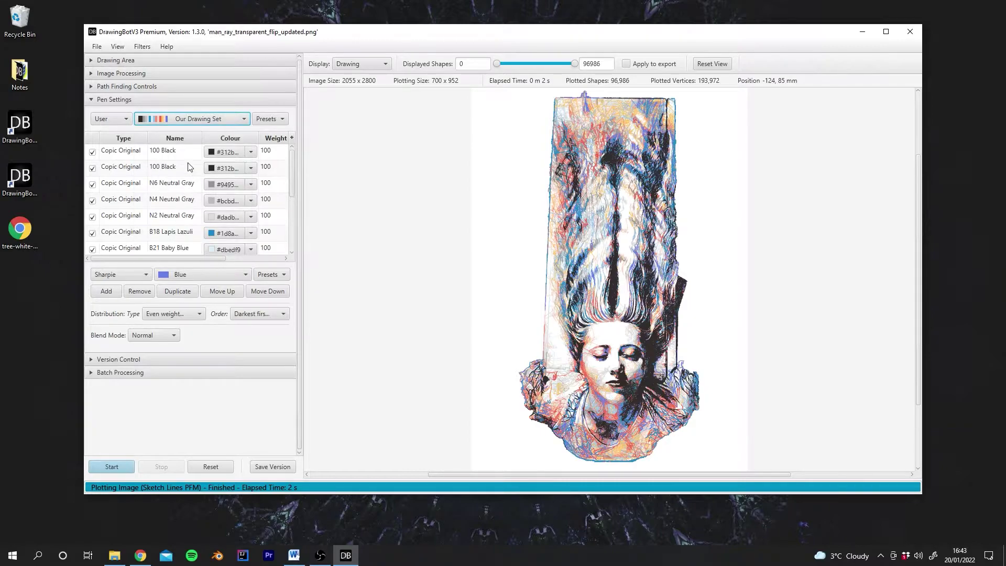
click(110, 119)
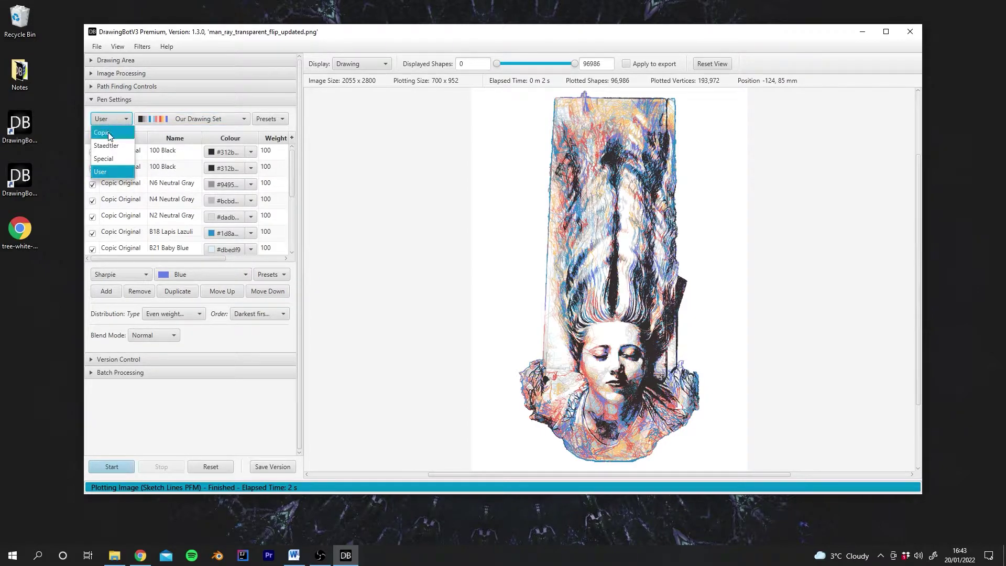
click(110, 134)
click(175, 120)
click(174, 132)
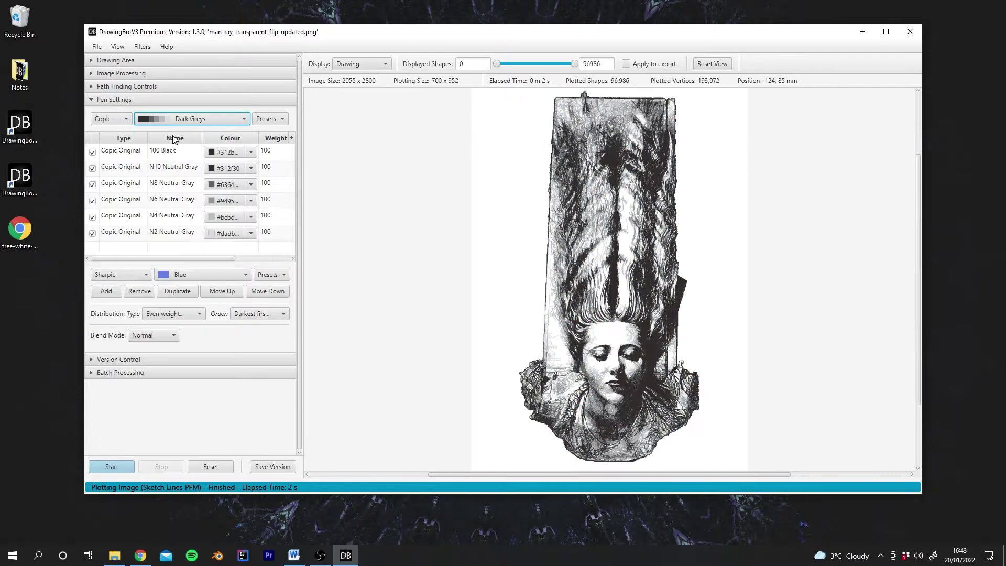
click(120, 122)
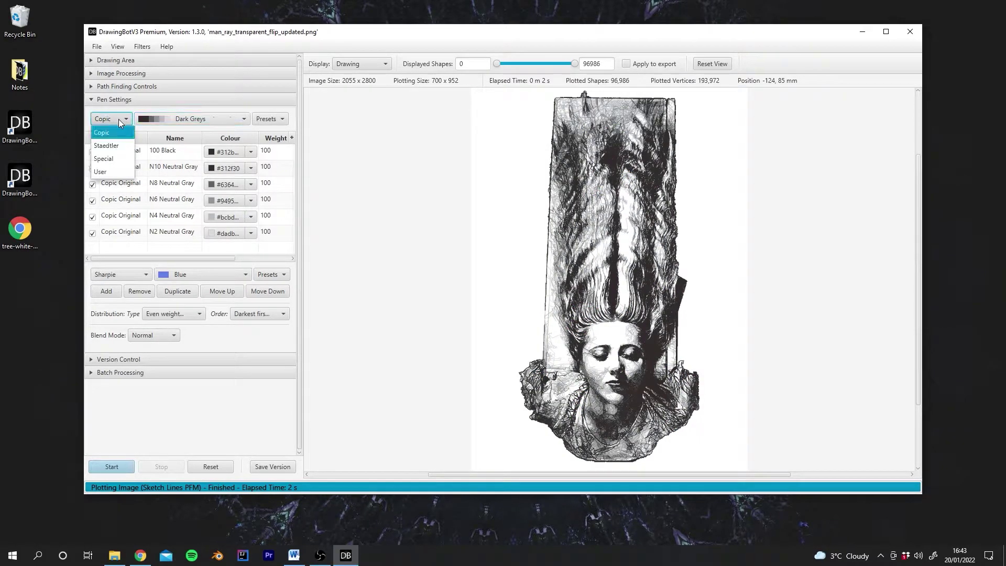
click(111, 166)
click(184, 124)
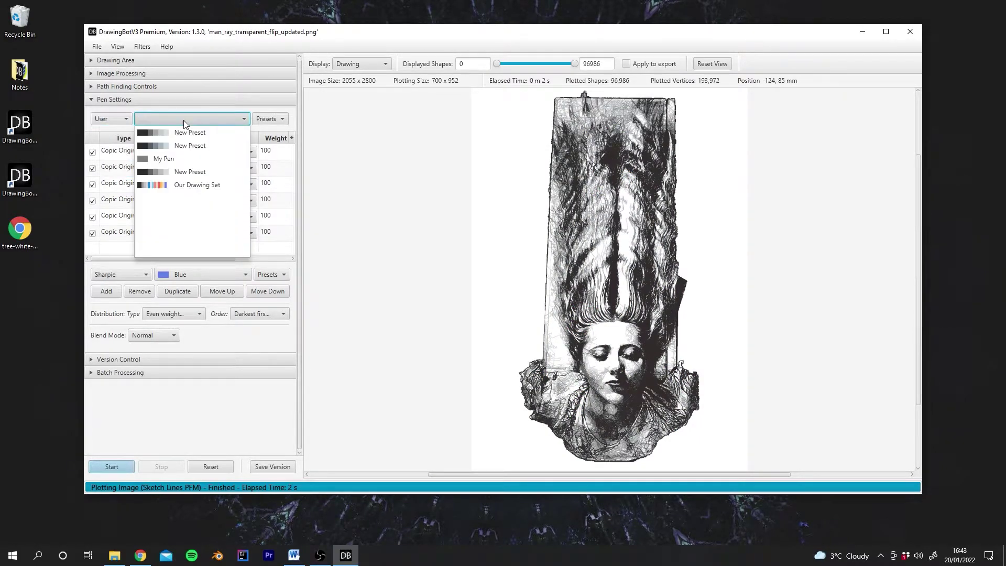
click(199, 186)
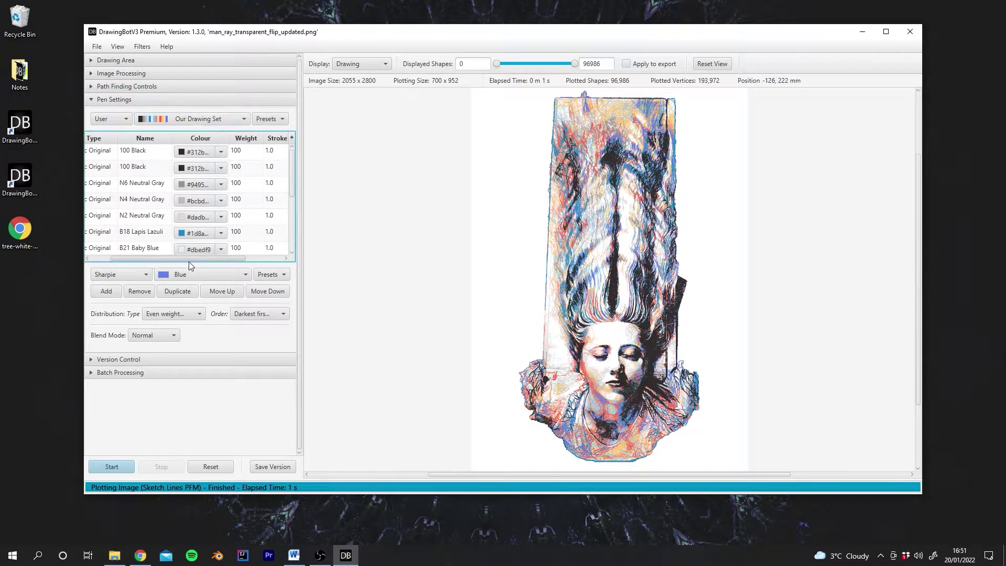
Step: Set the first 100 Black pen's weight to 1000 and compare the render
scroll(196, 259, right, 3)
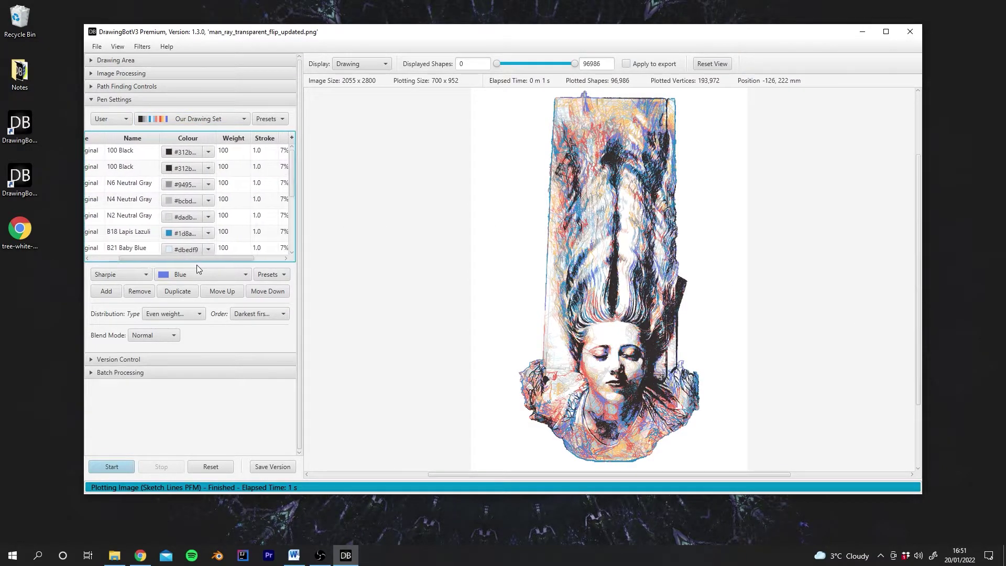
click(233, 150)
click(238, 151)
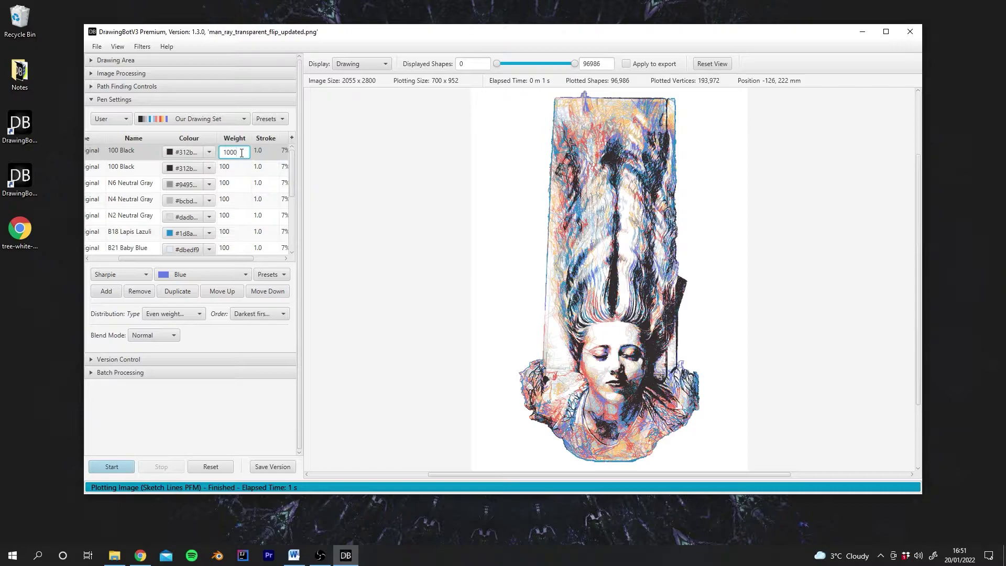
key(Return)
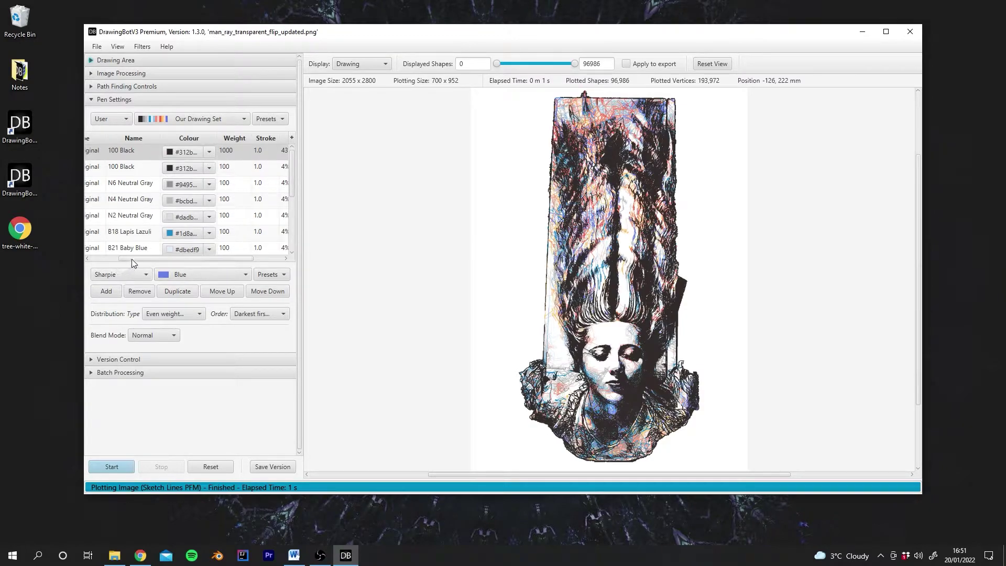
drag(133, 259, 163, 261)
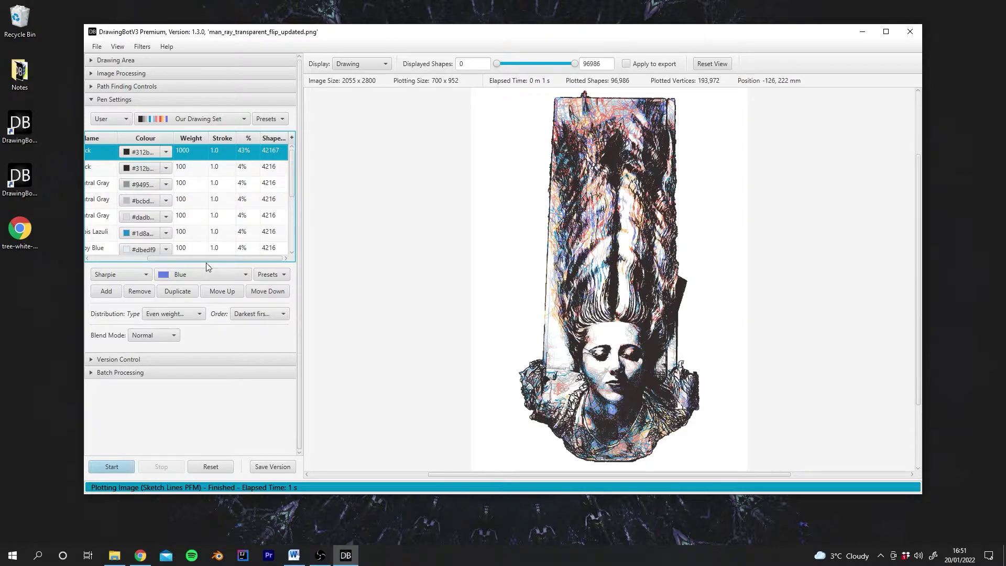
Step: Set the 100 Black pen's weight back to 100, then down to 4
scroll(205, 261, left, 3)
double_click(219, 152)
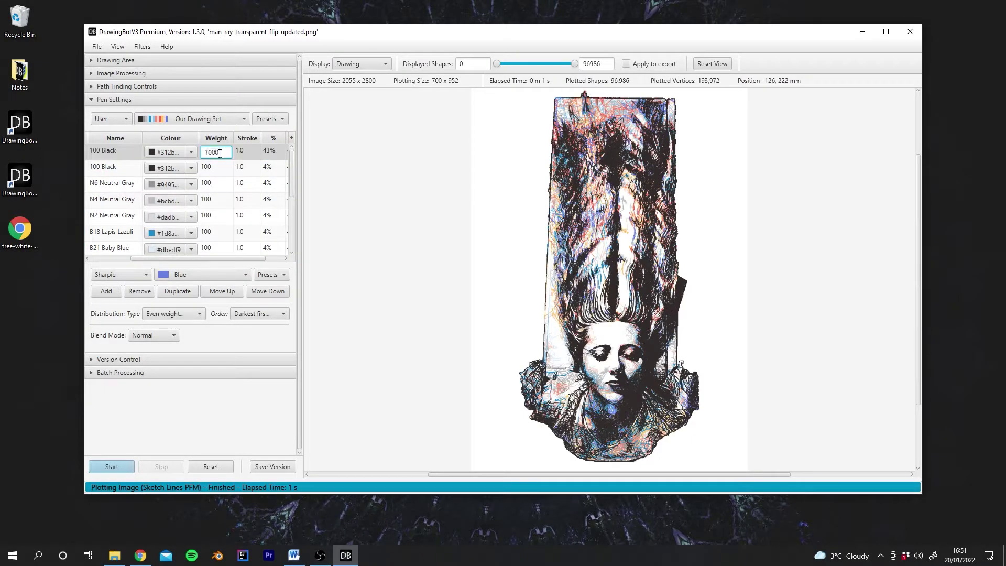
drag(217, 154, 206, 153)
text(100)
key(Return)
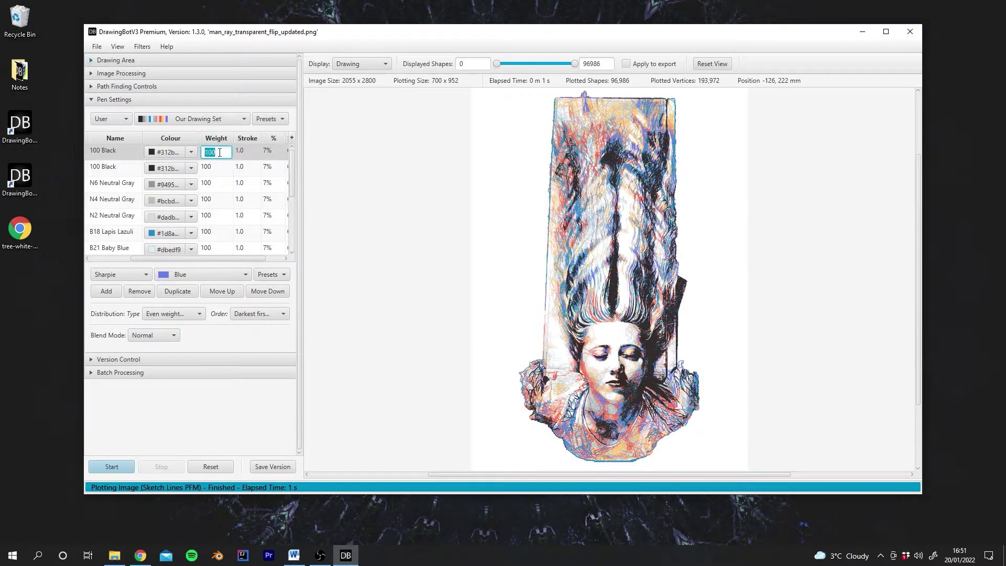
text(4)
key(Return)
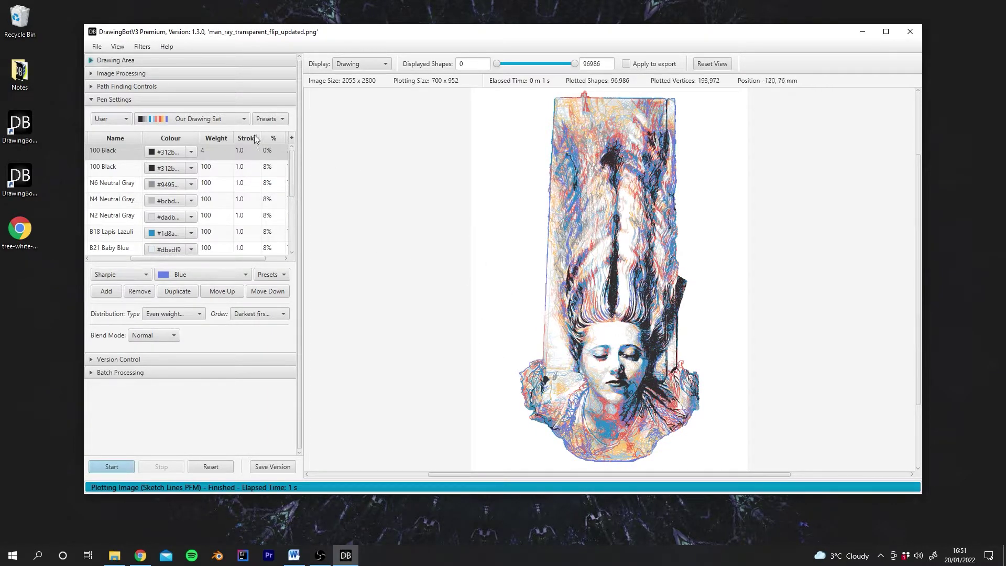
double_click(210, 152)
Step: Restore the 100 Black pen's weight to 100, nudge it to 110, and raise R08 Vermilion to 110
text(100)
key(Return)
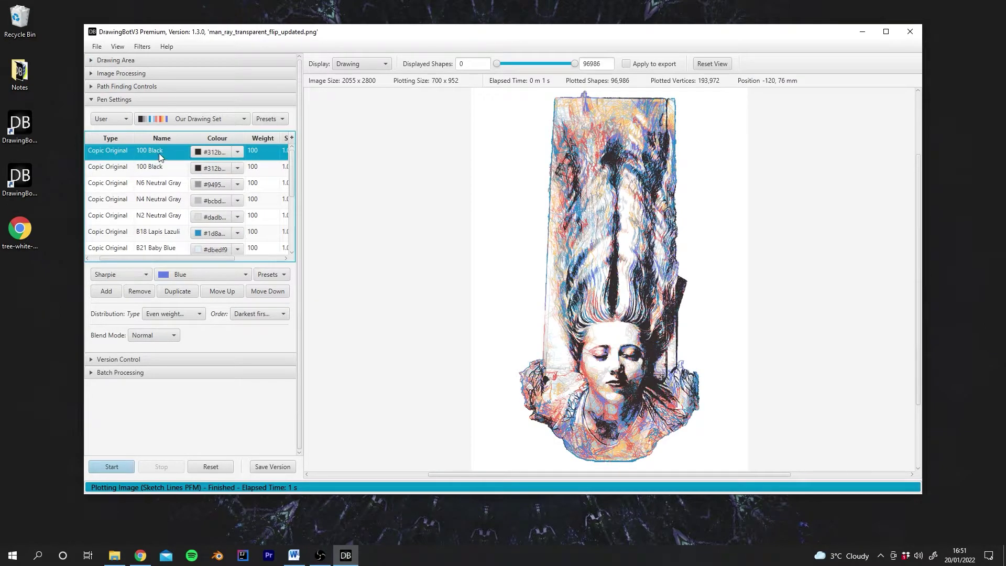
right_click(159, 153)
click(173, 160)
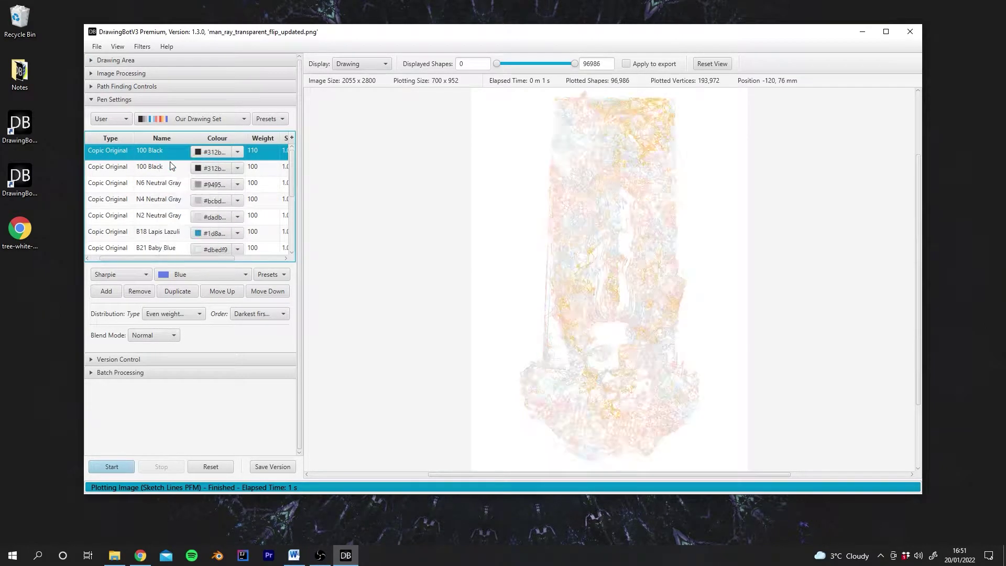
right_click(161, 151)
click(172, 158)
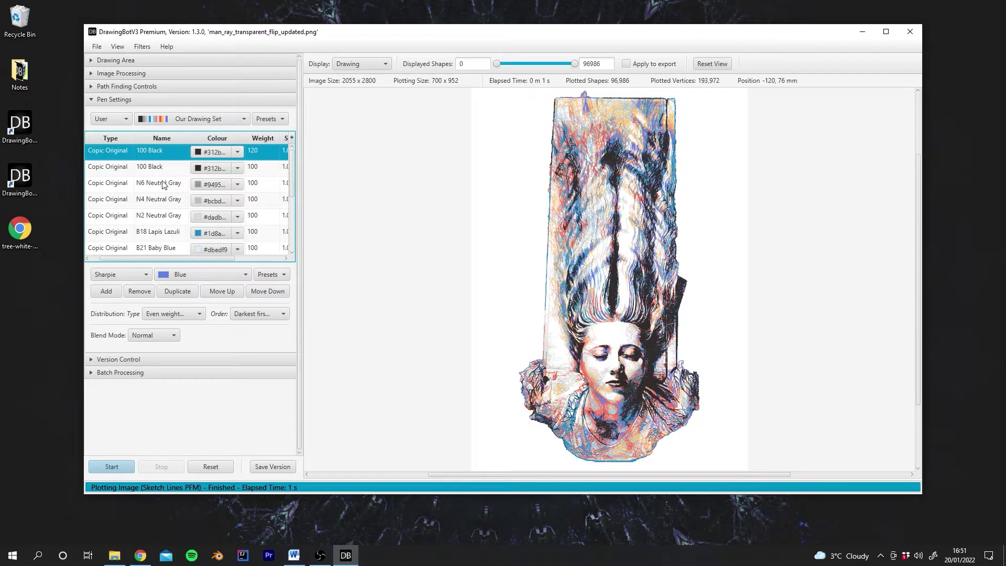
right_click(159, 153)
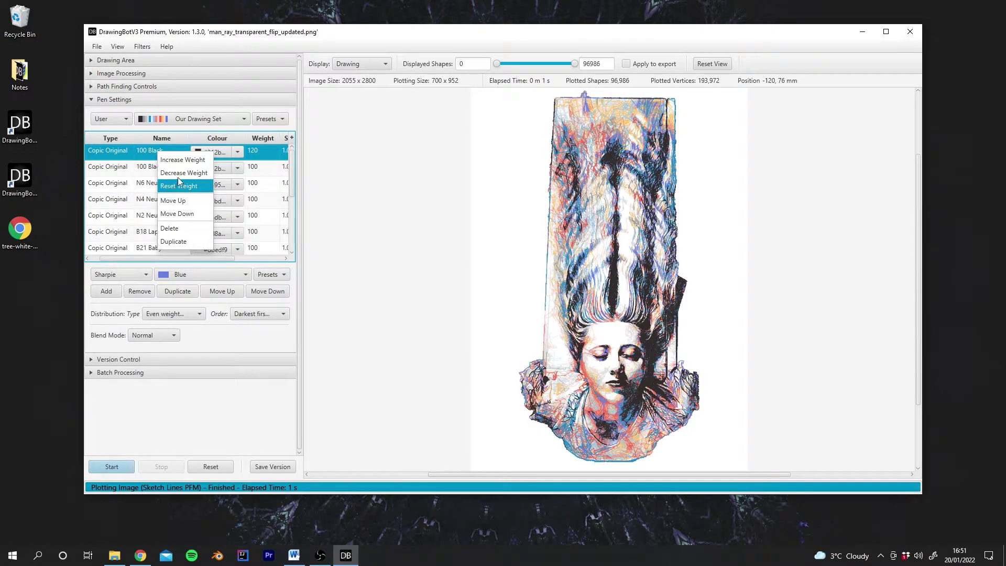
click(183, 173)
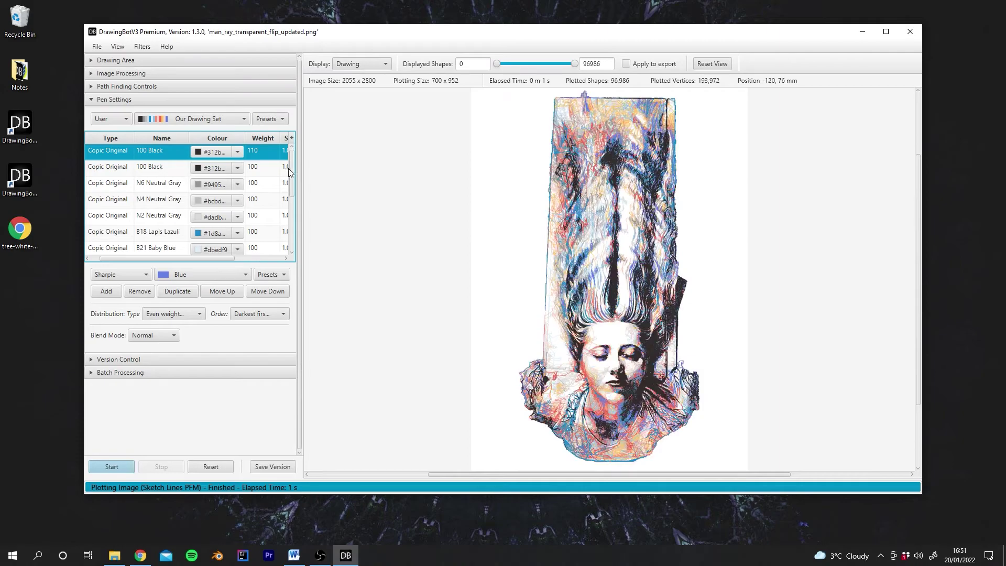
drag(291, 169, 285, 227)
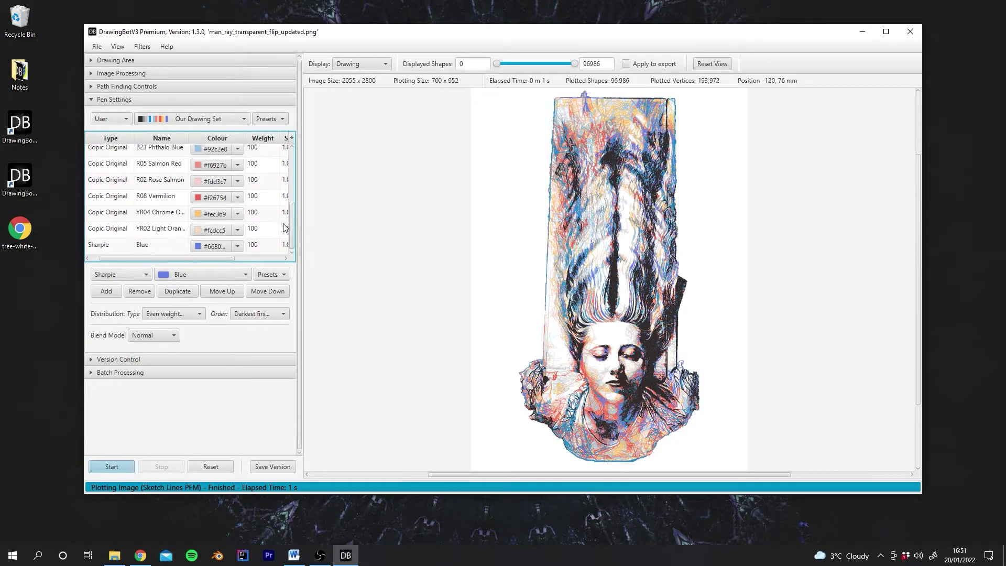
right_click(166, 199)
click(184, 208)
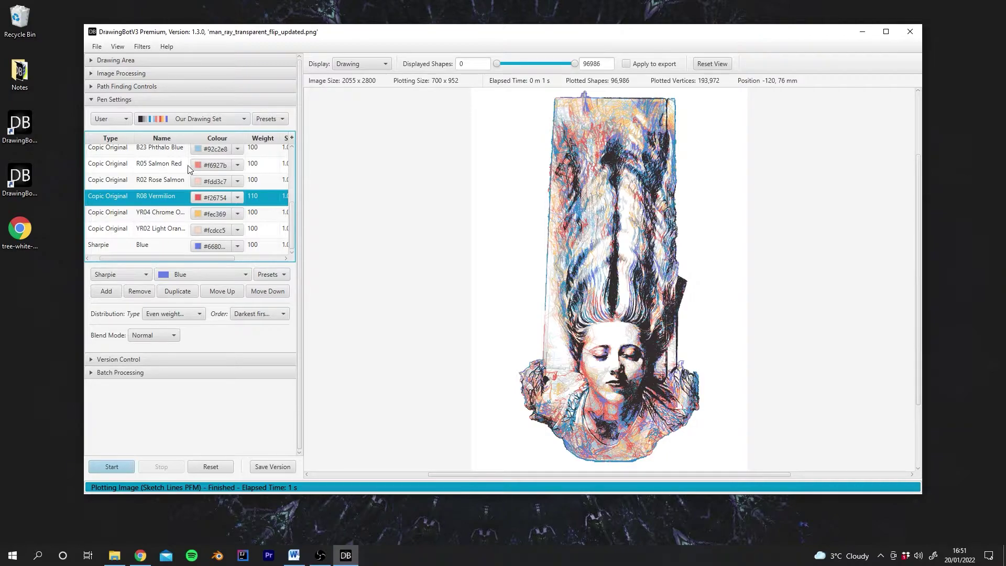
Step: Set the B23 Phthalo Blue, B21 Baby Blue and B18 Lapis Lazuli pen weights to 200
scroll(291, 214, up, 1)
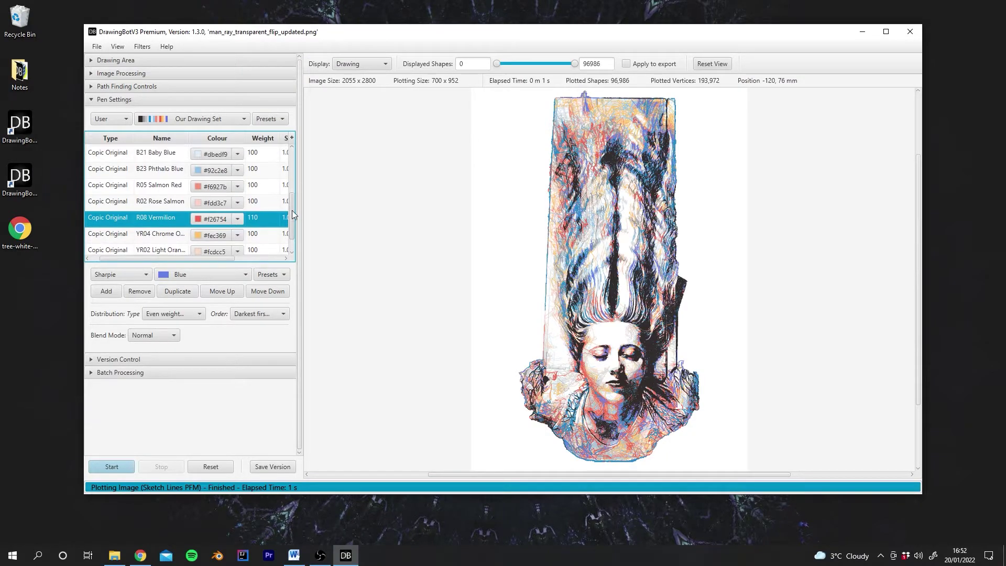
double_click(262, 172)
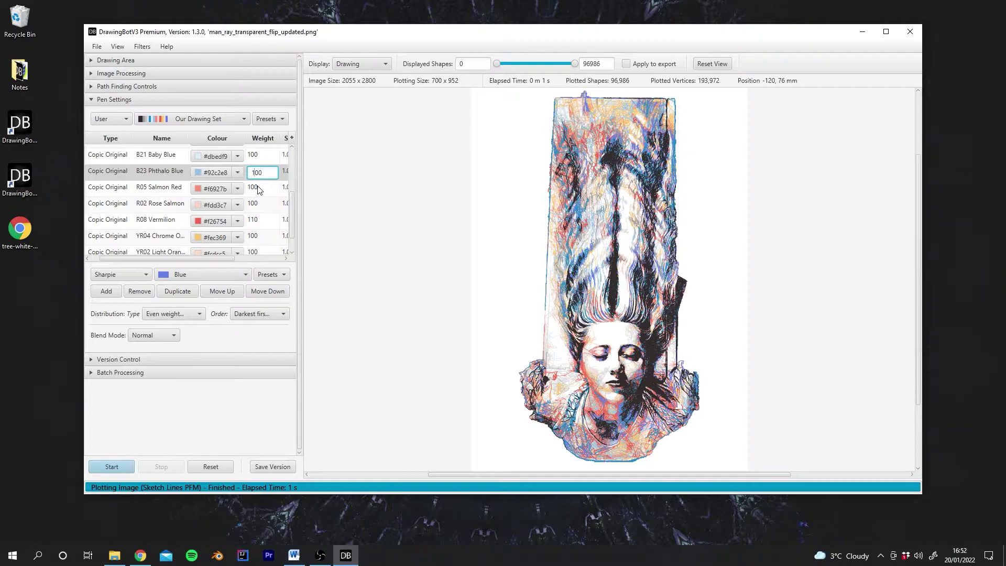
text(200)
key(Return)
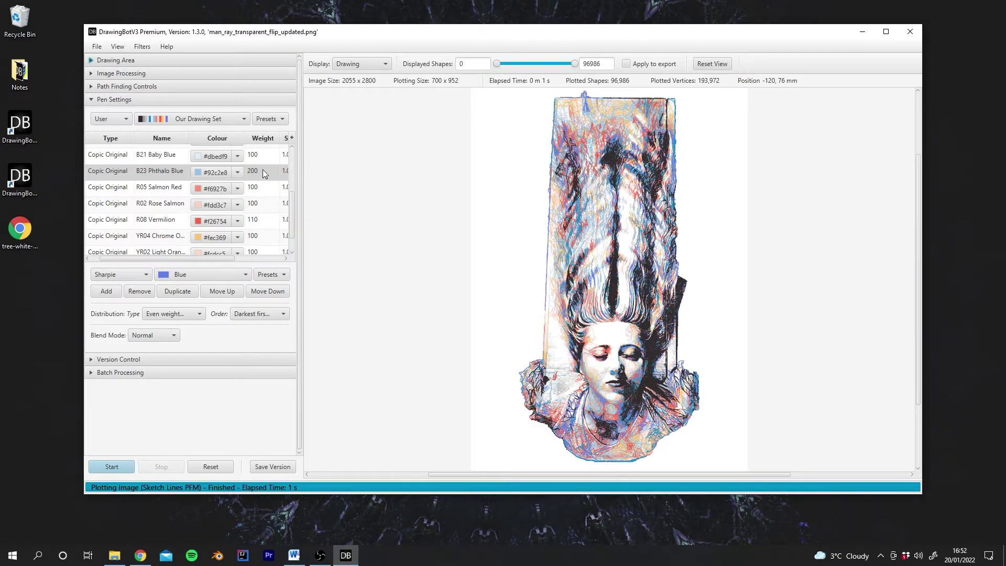
double_click(257, 156)
text(2)
key(Return)
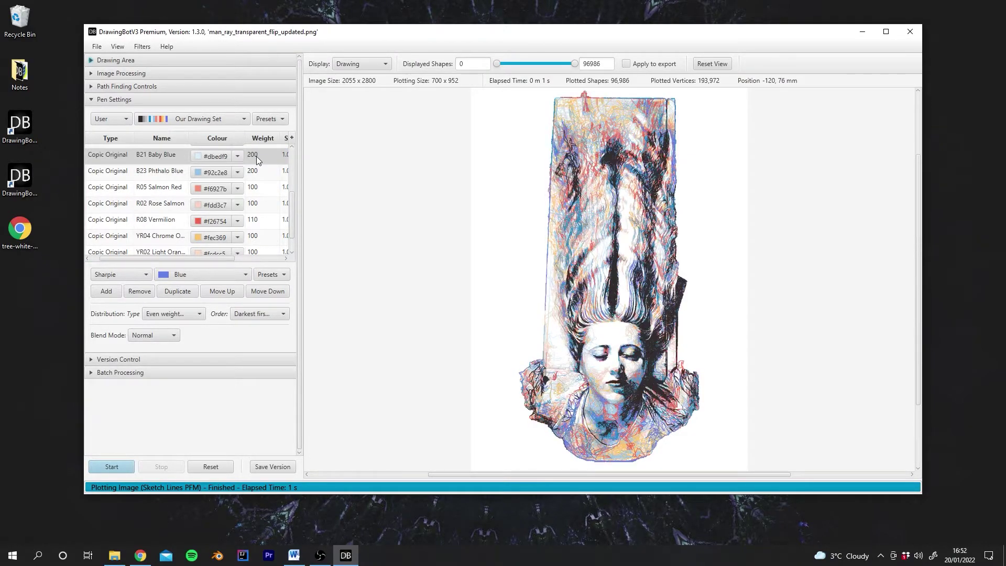
scroll(296, 215, up, 2)
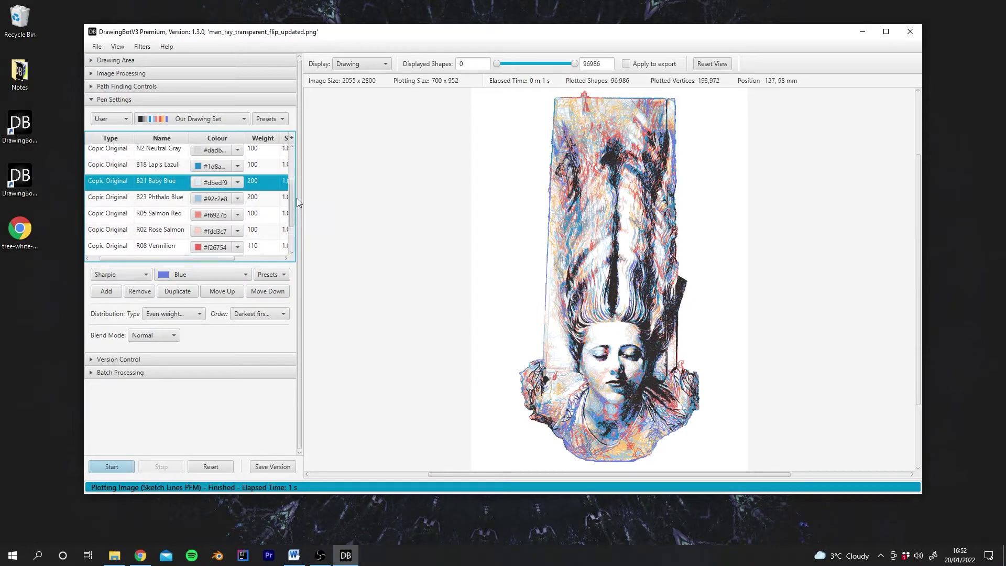
double_click(265, 171)
text(200)
key(Return)
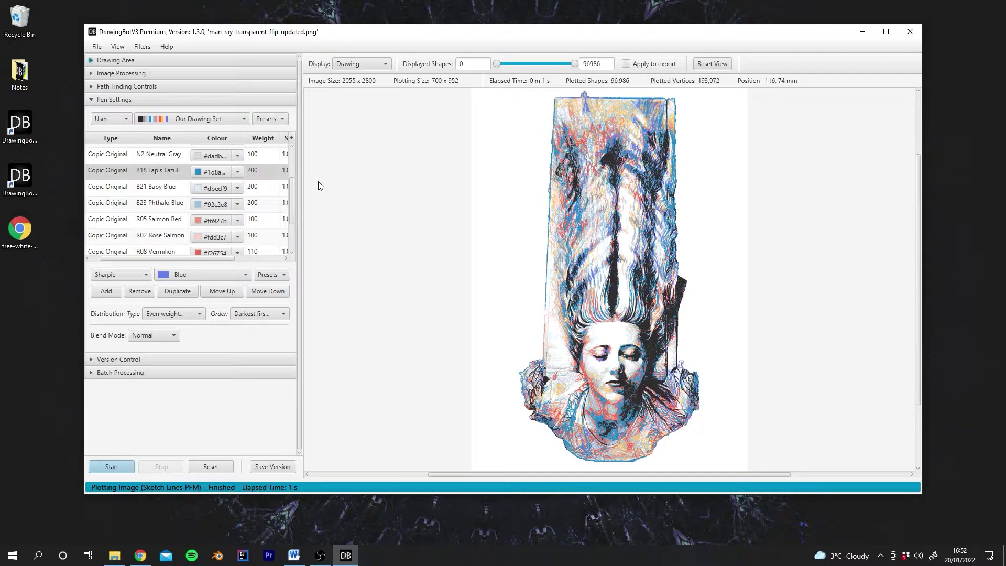
scroll(292, 185, down, 3)
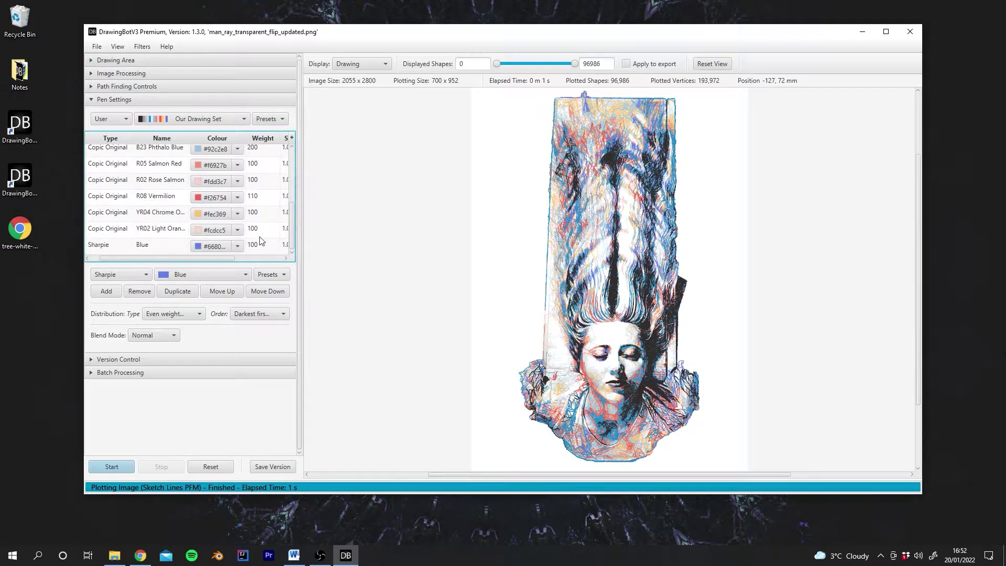
drag(184, 258, 145, 265)
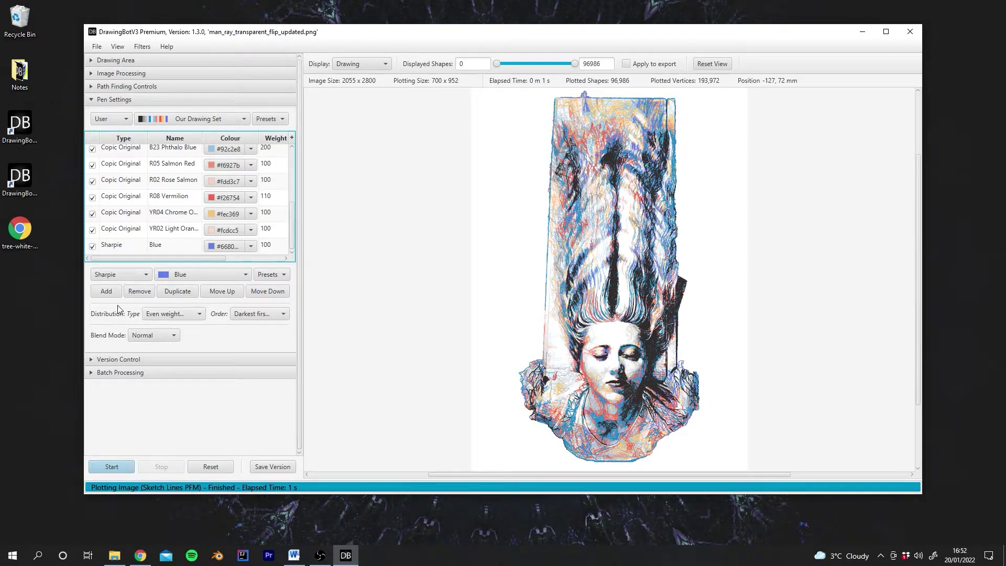
Step: Try the Even pen distribution and inspect the resulting portrait
click(171, 315)
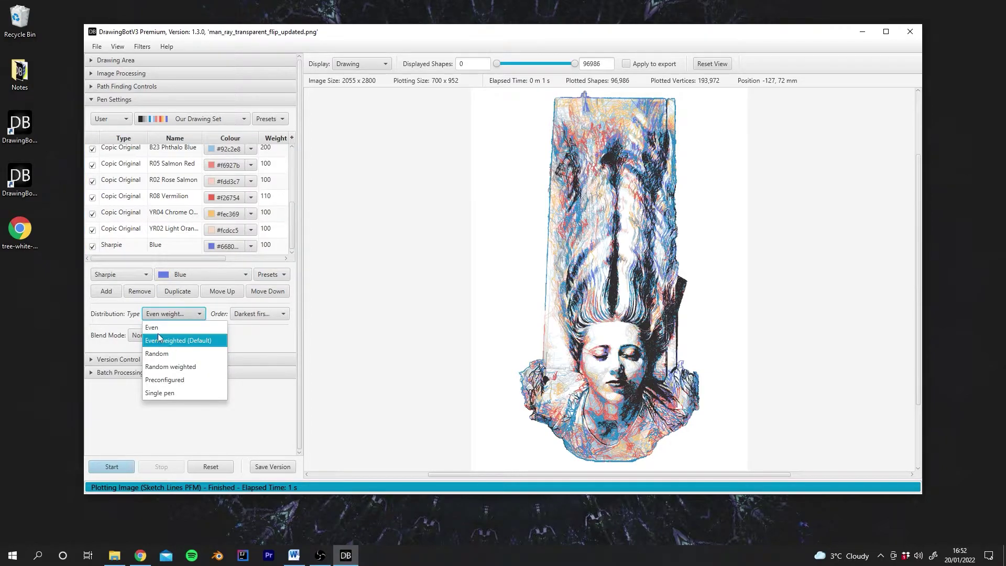
click(143, 87)
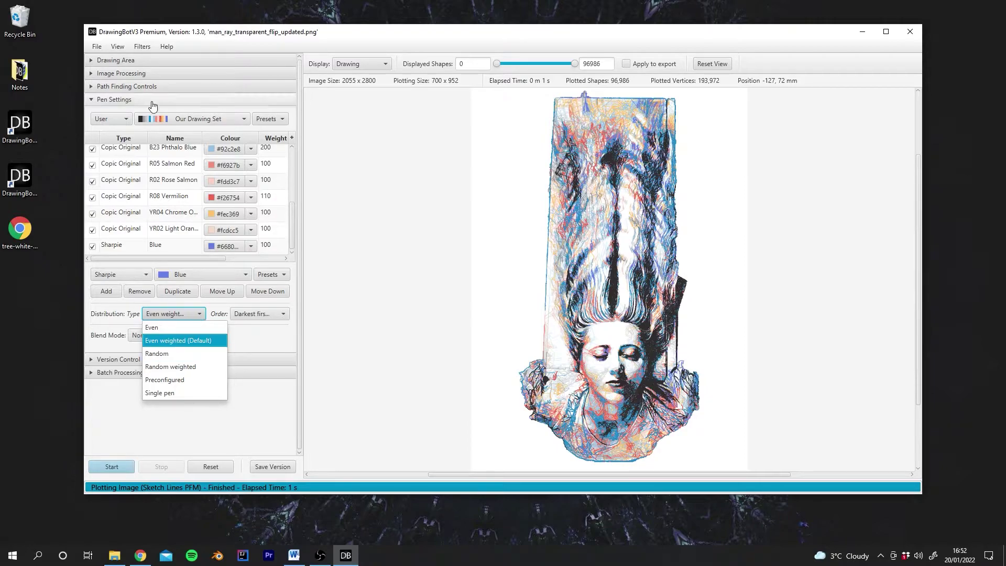
click(121, 88)
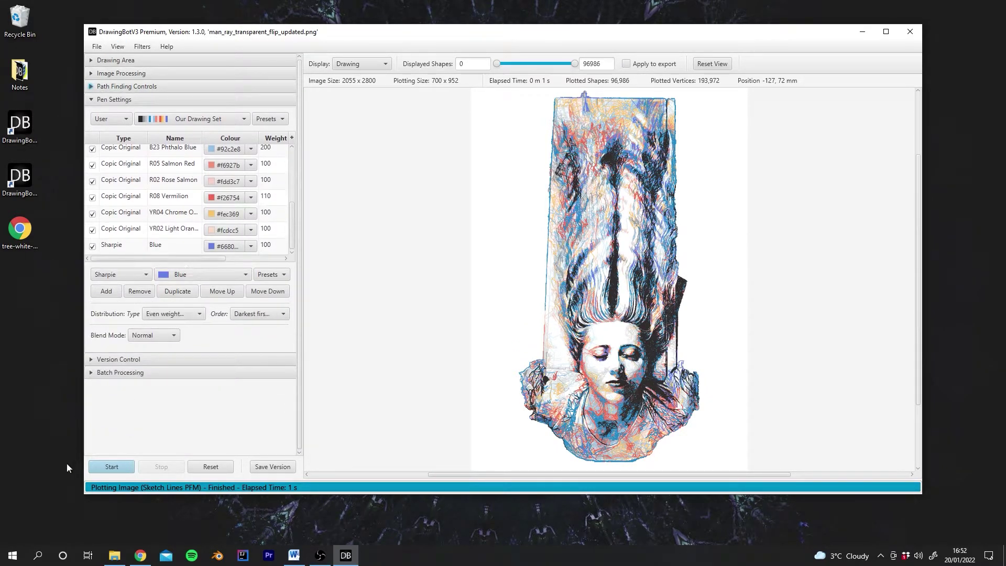
click(162, 314)
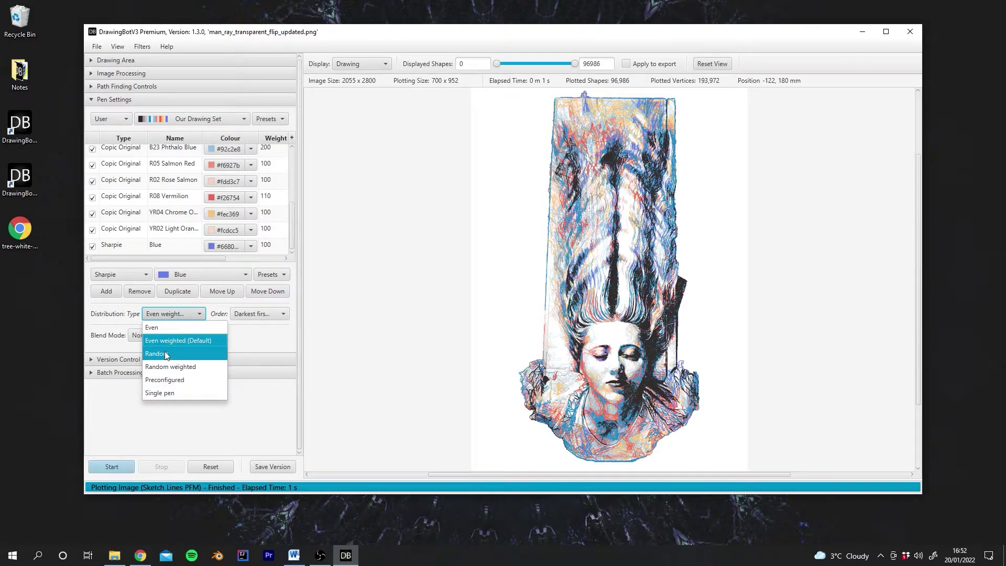
click(157, 328)
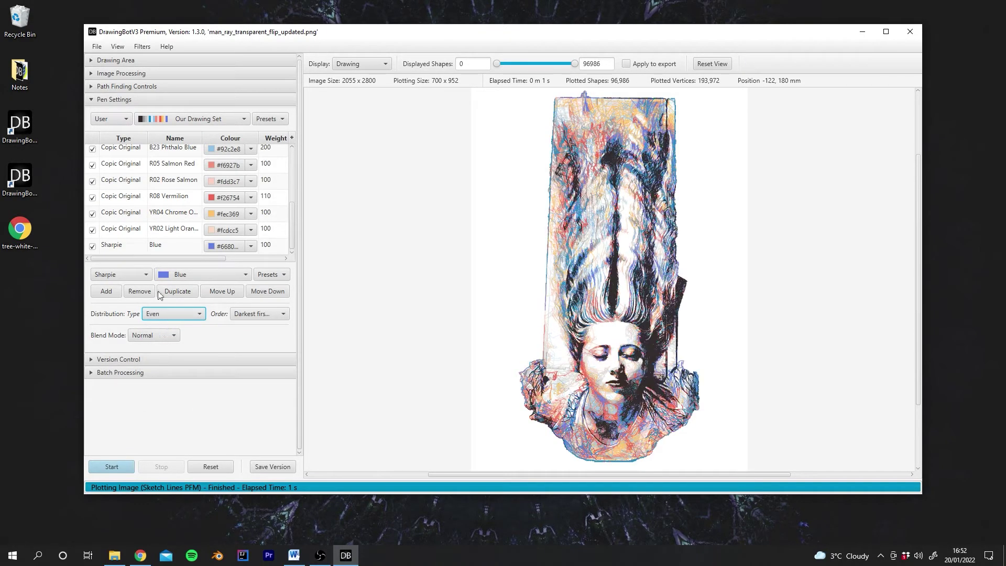
drag(161, 258, 217, 258)
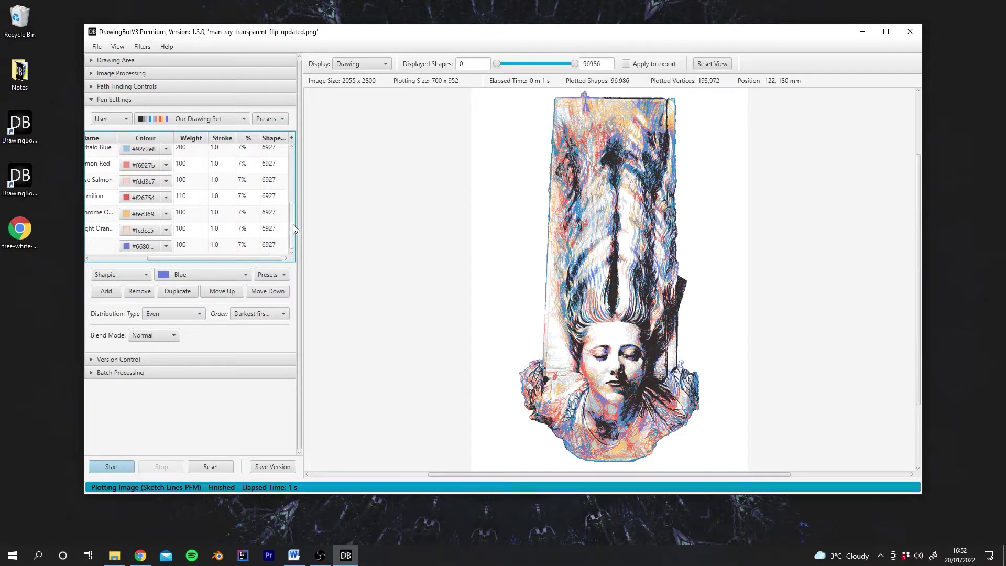
drag(293, 229, 287, 163)
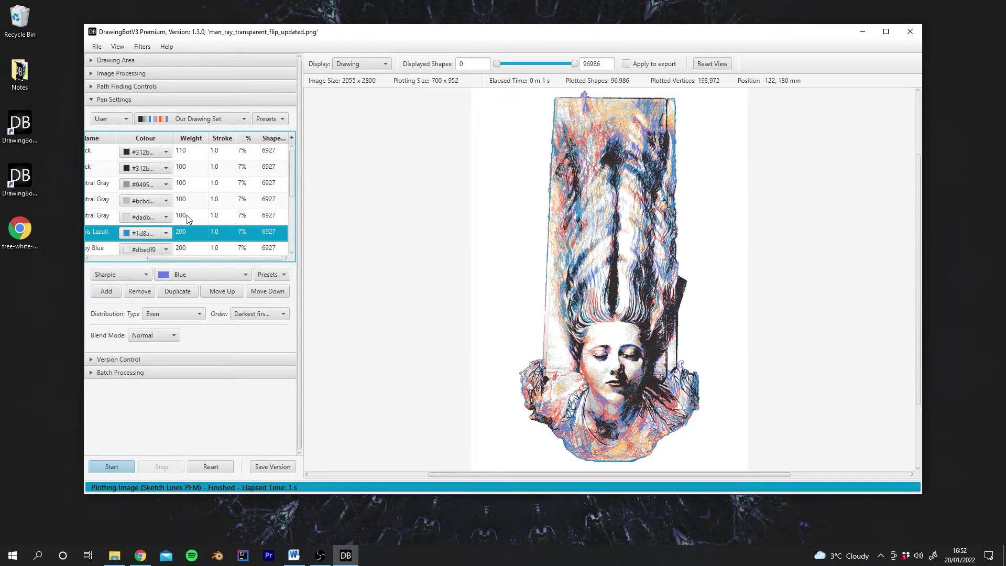
Step: Switch the distribution to Even weighted, then settle on Random
click(166, 314)
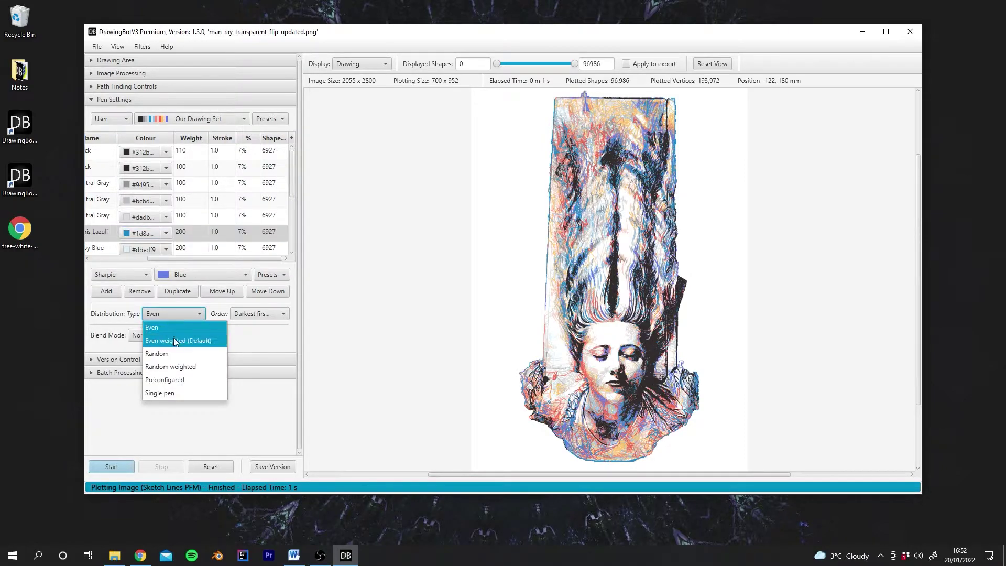
click(174, 337)
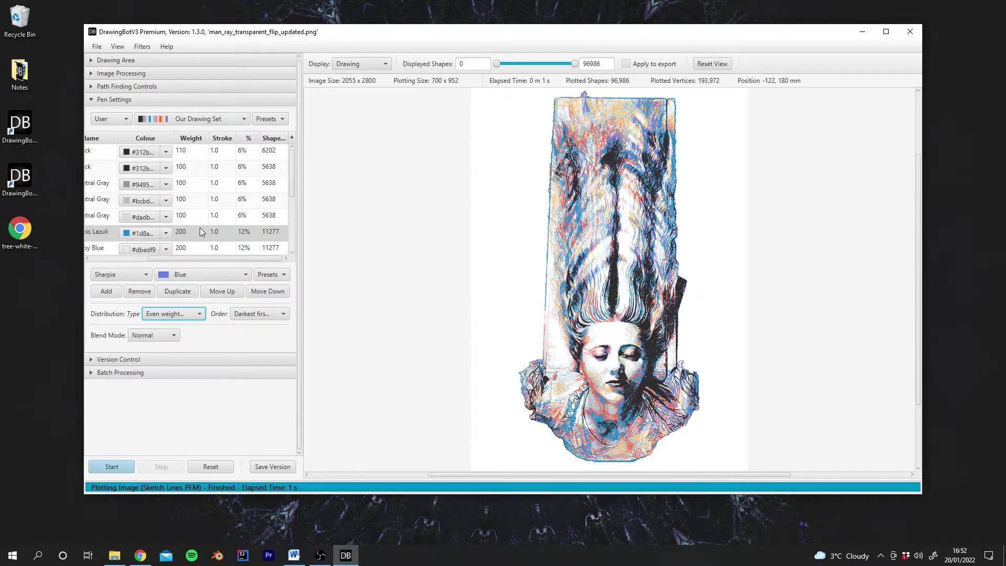
click(173, 314)
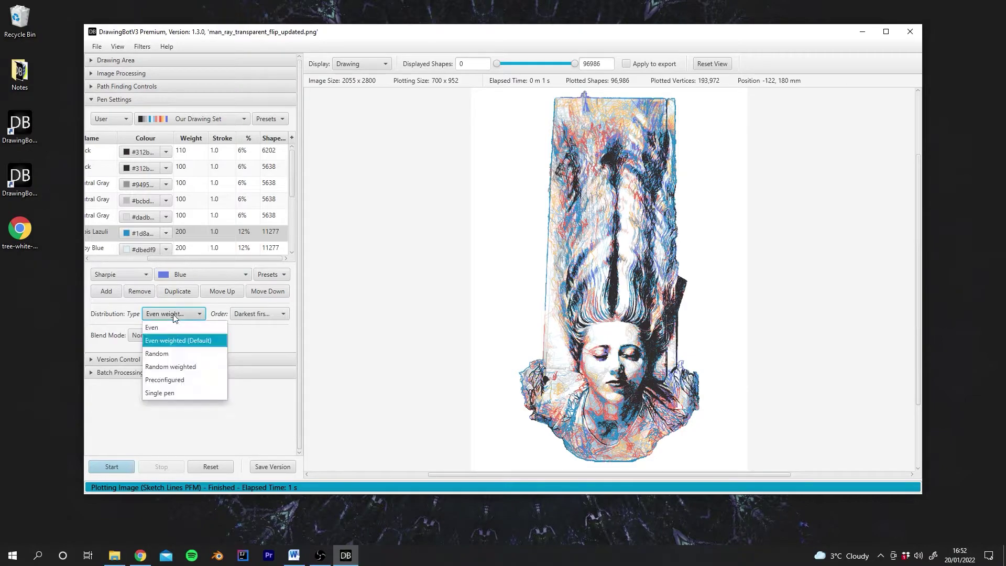
click(172, 351)
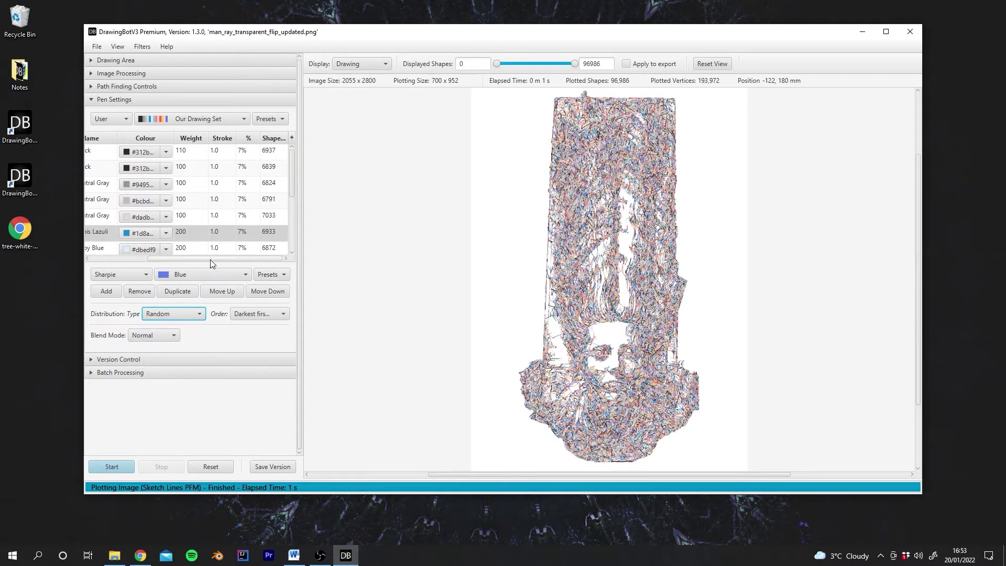
Step: Use Voronoi Circles with Point Count 100000 and 1 iteration, and start plotting
drag(209, 259, 102, 263)
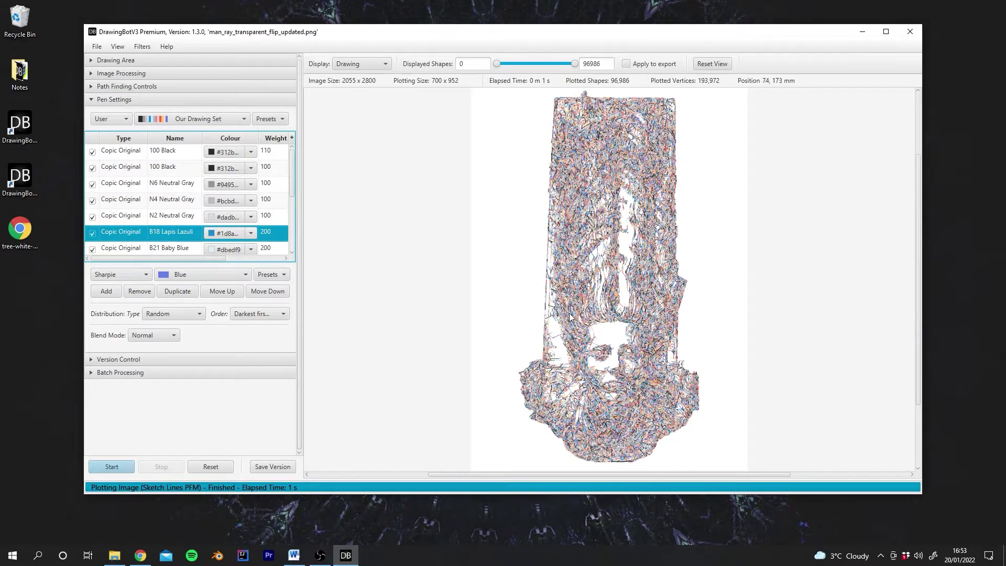
click(123, 86)
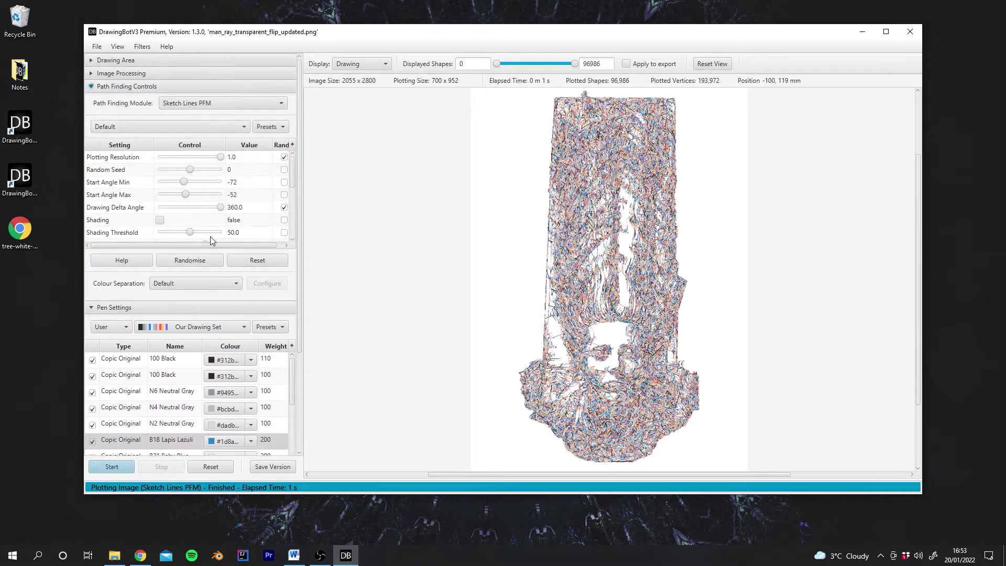
click(193, 106)
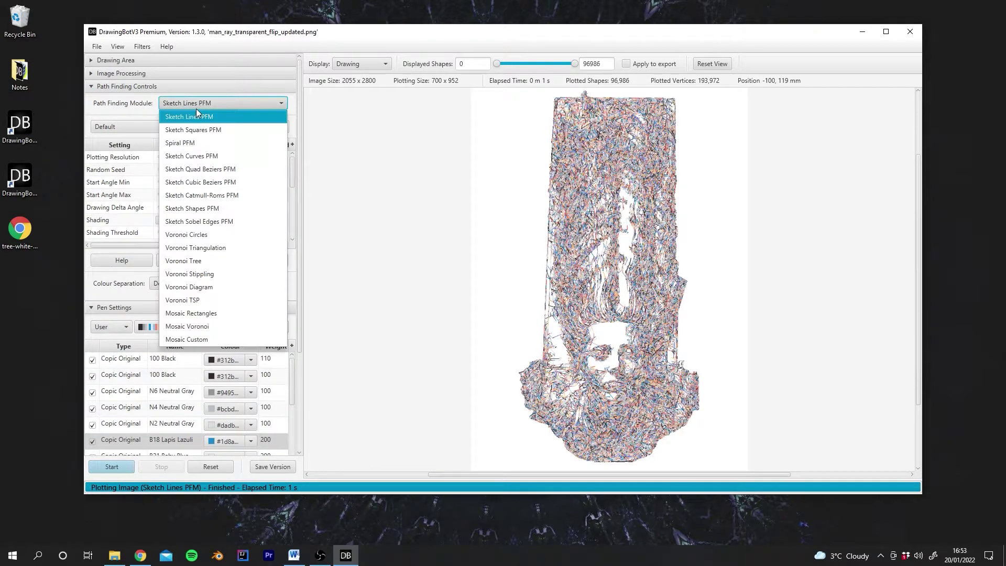
click(212, 235)
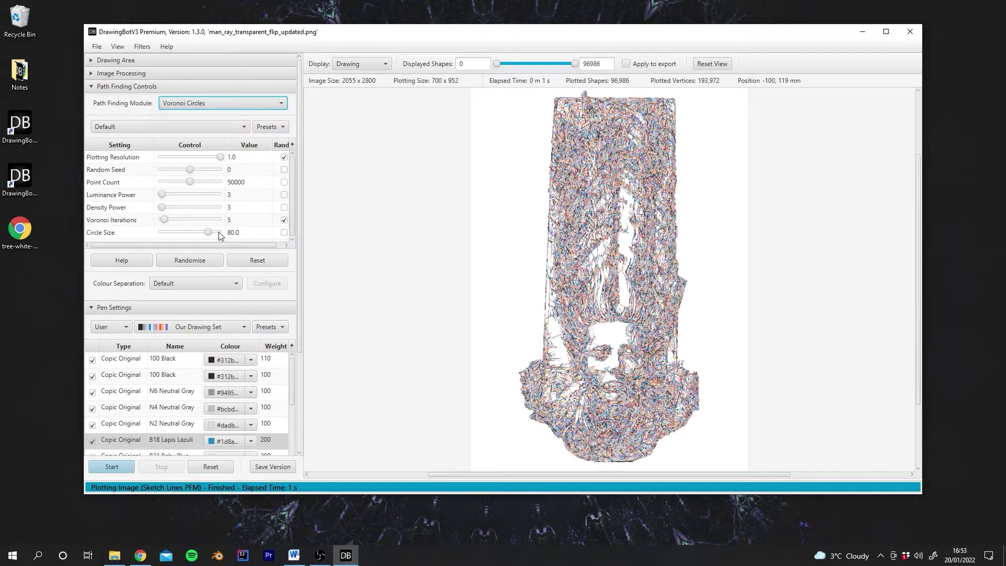
double_click(234, 187)
click(236, 187)
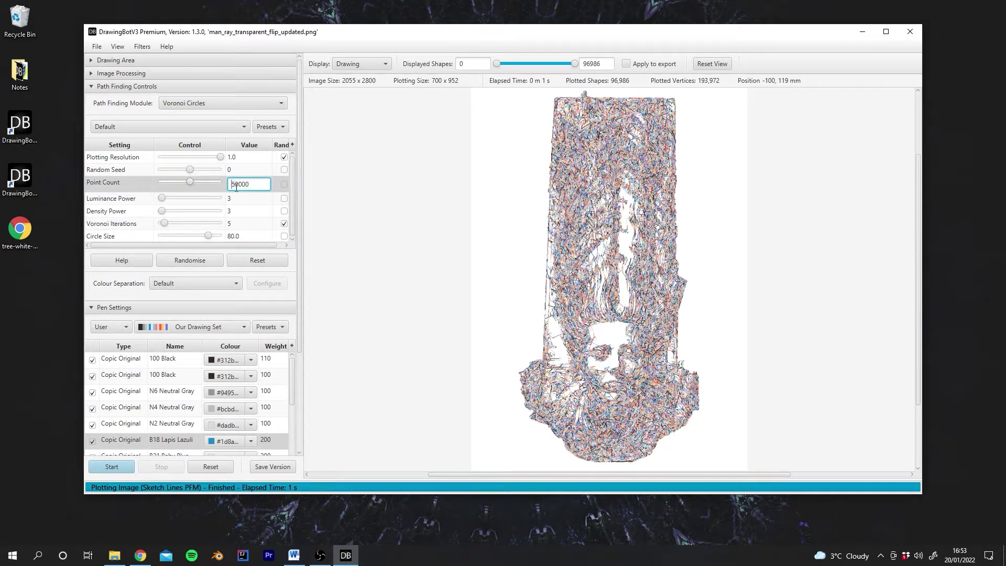
click(112, 466)
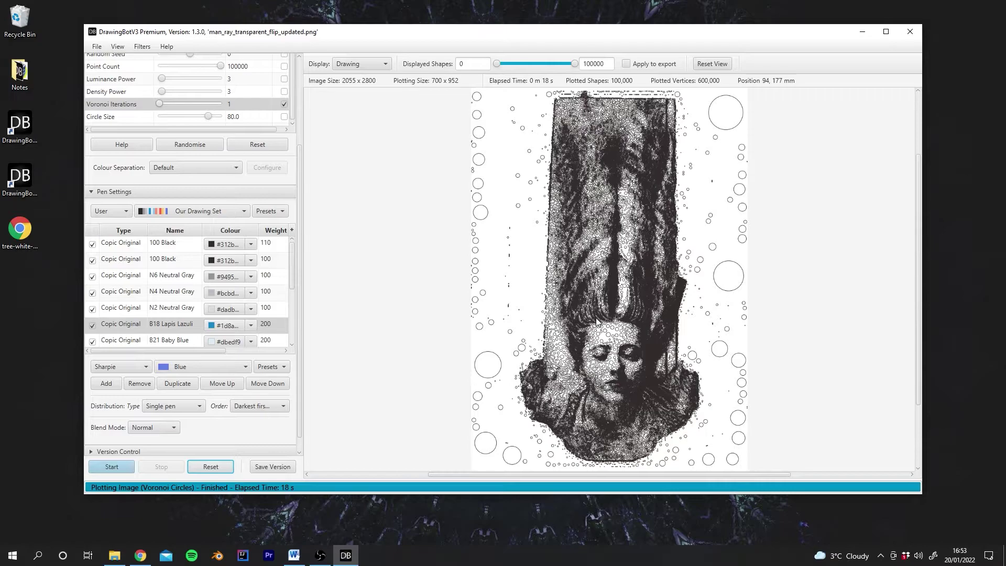
Step: Set the pen distribution to Random and review the pen table
click(182, 407)
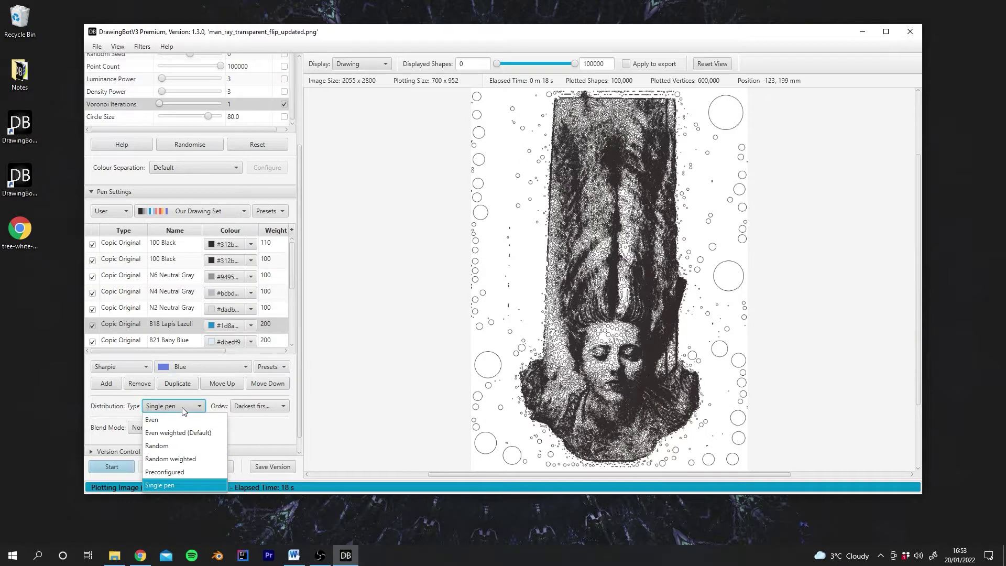
click(174, 446)
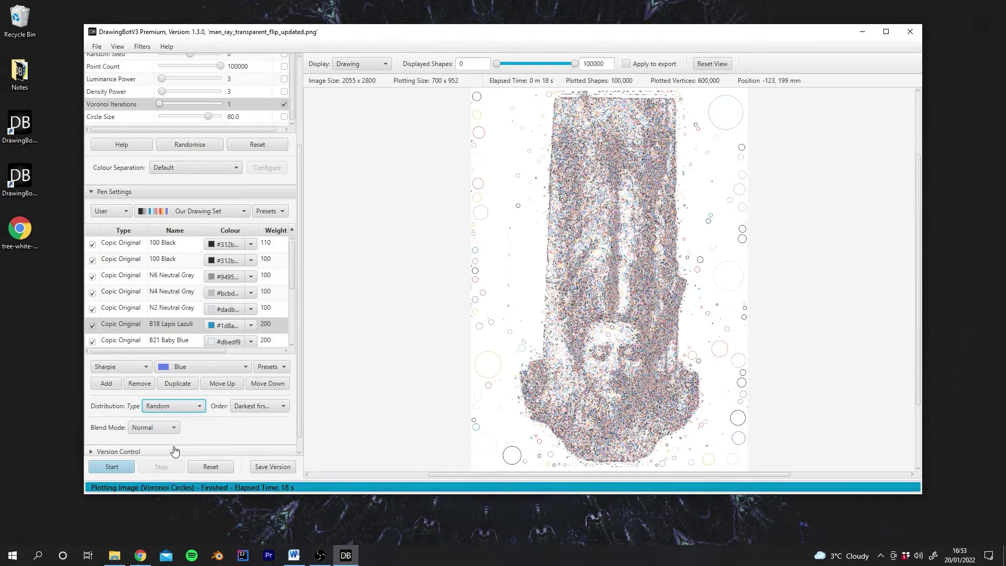
scroll(609, 342, up, 5)
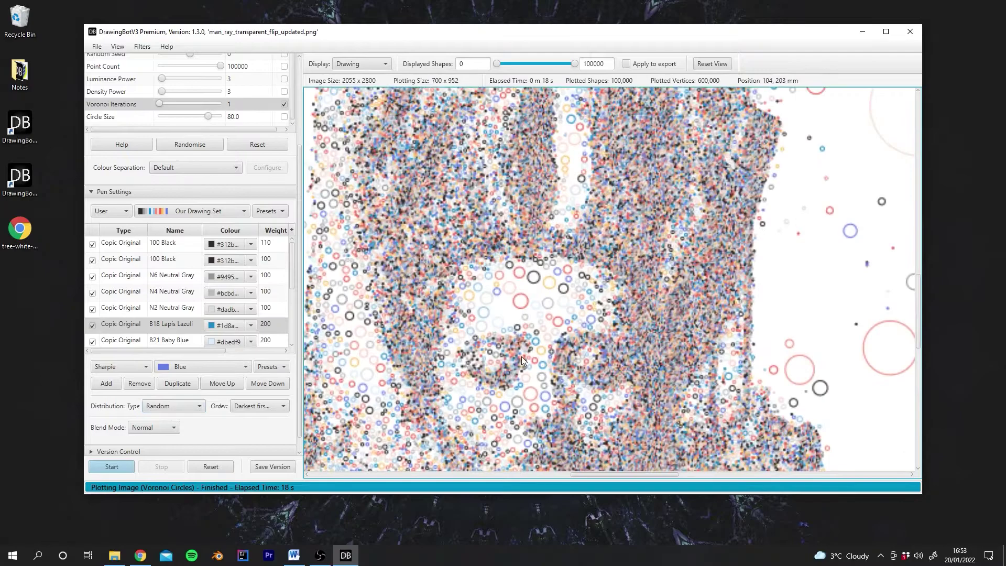
scroll(629, 332, down, 6)
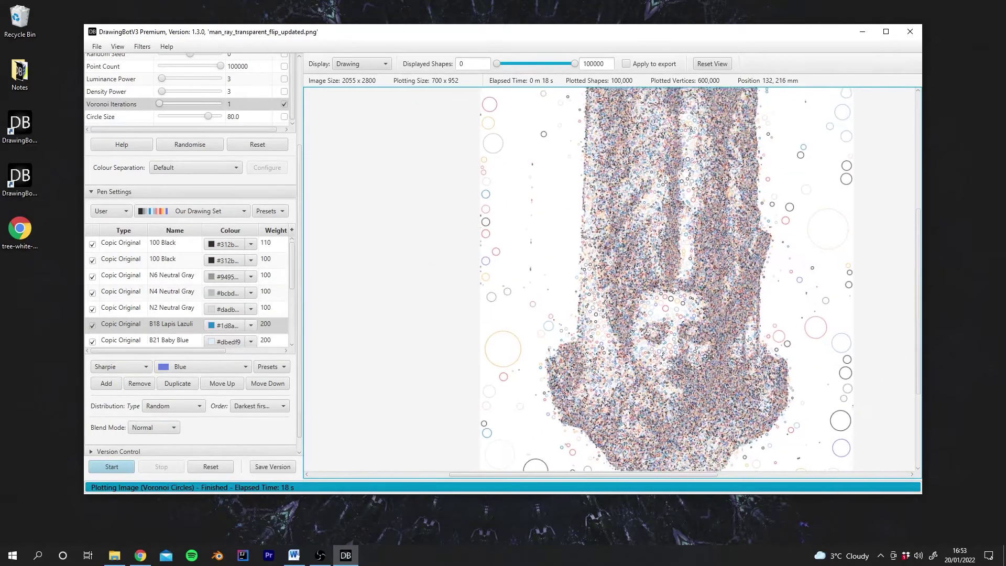
scroll(708, 356, down, 4)
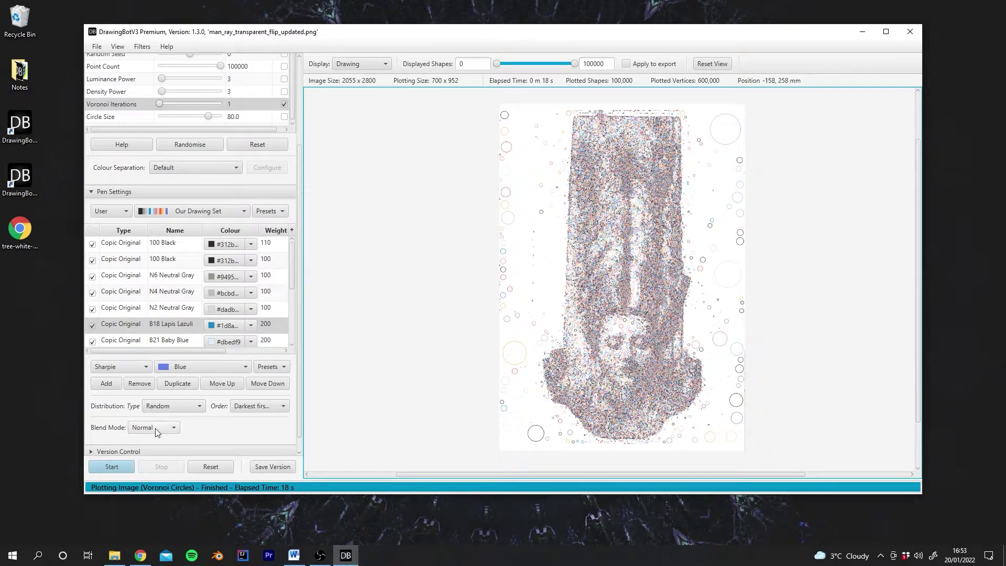
Step: Switch to Random weighted and check the blue pens' larger 11–12% shares
click(172, 409)
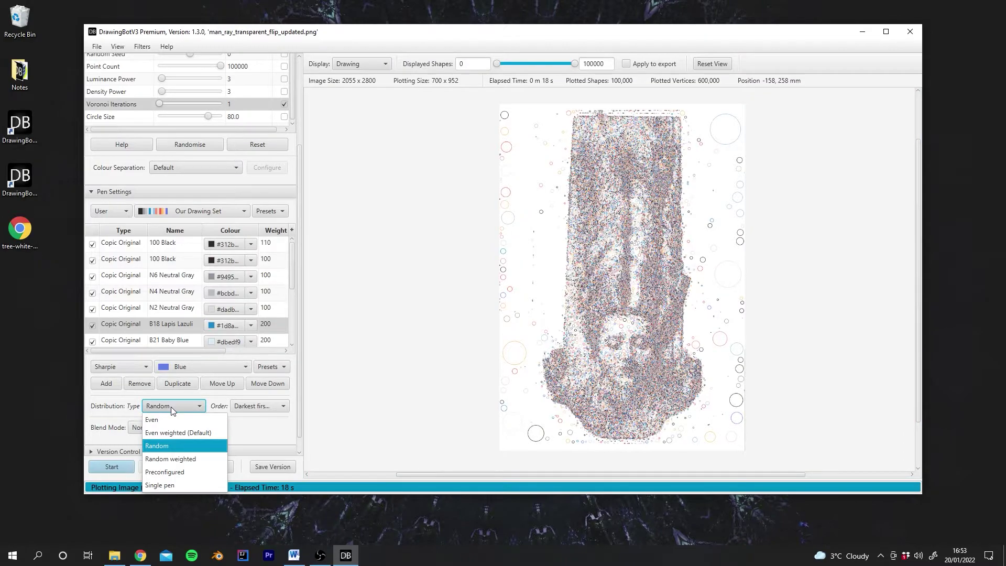
click(180, 459)
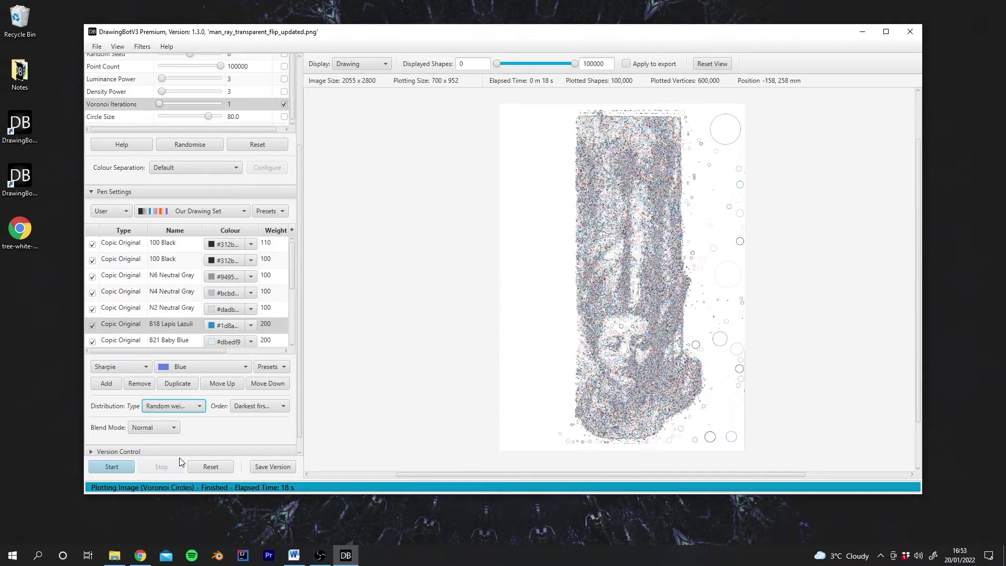
drag(164, 351, 235, 351)
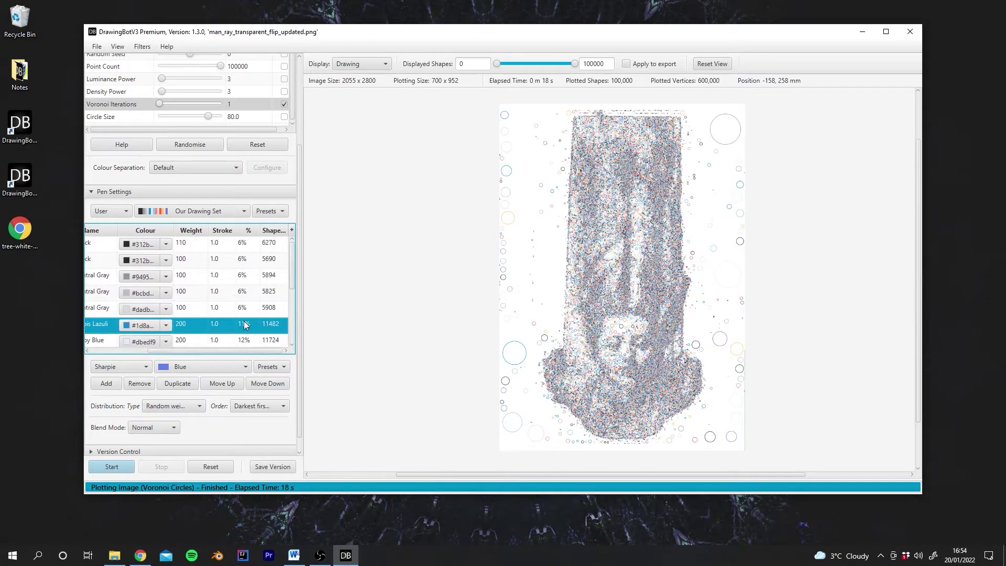
scroll(198, 332, down, 2)
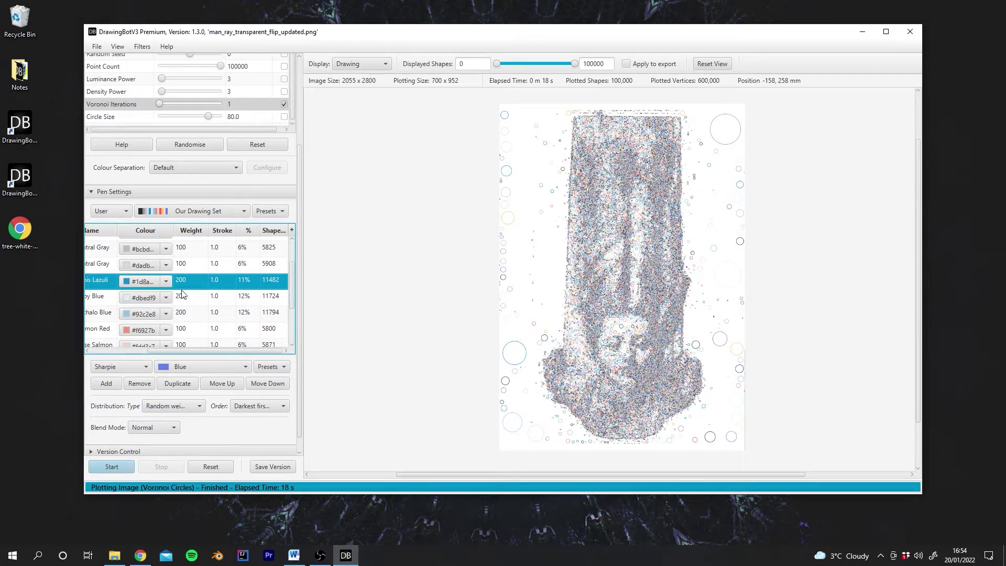
scroll(632, 313, up, 4)
scroll(632, 314, down, 2)
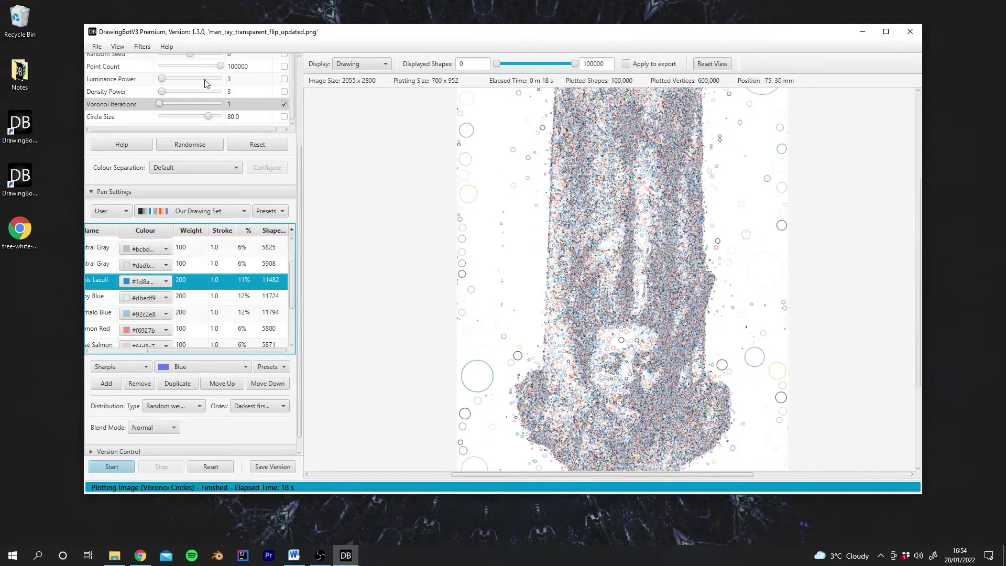
scroll(207, 84, up, 2)
Step: Lower Point Count from 100000 to 10000 and replot the Voronoi circles
double_click(246, 84)
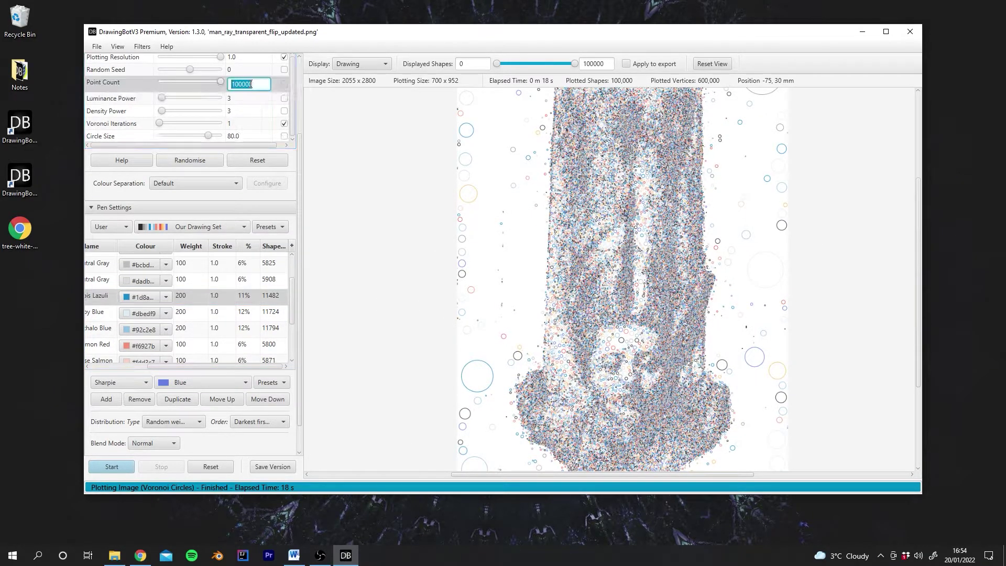
click(252, 84)
key(BackSpace)
key(Return)
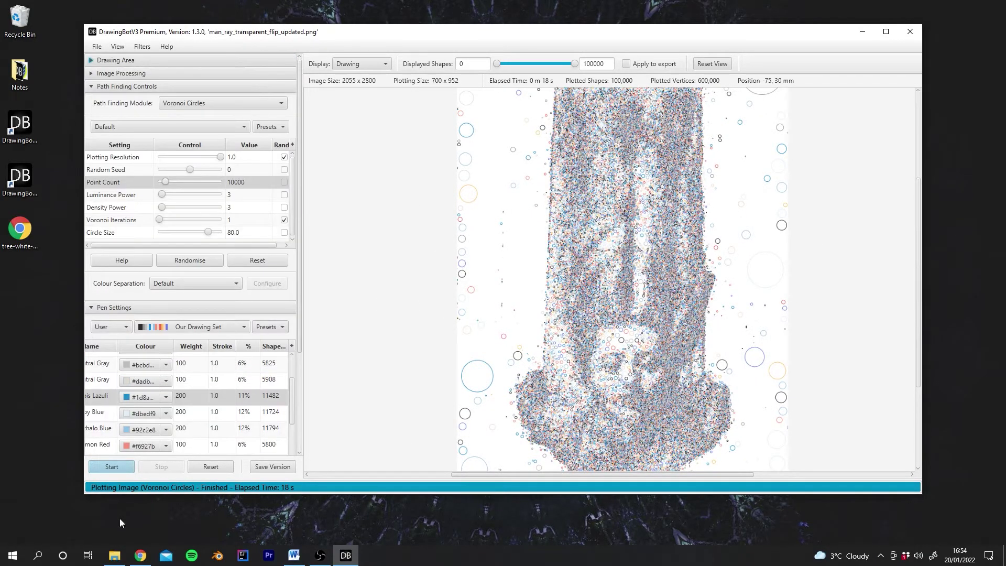
click(115, 466)
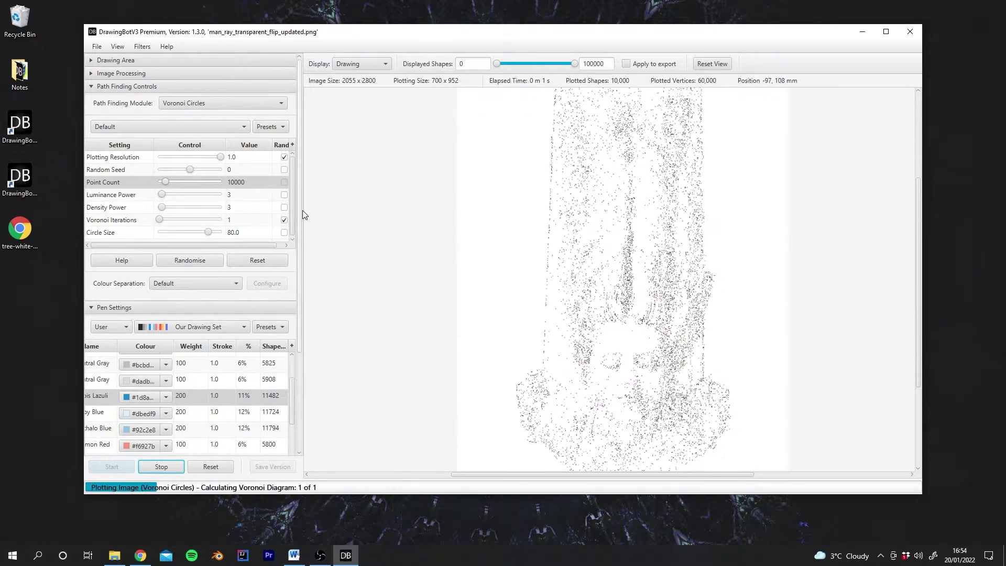
Step: Zoom and pan over the larger 10,000-point circles, then fit the whole drawing in view
scroll(303, 213, down, 3)
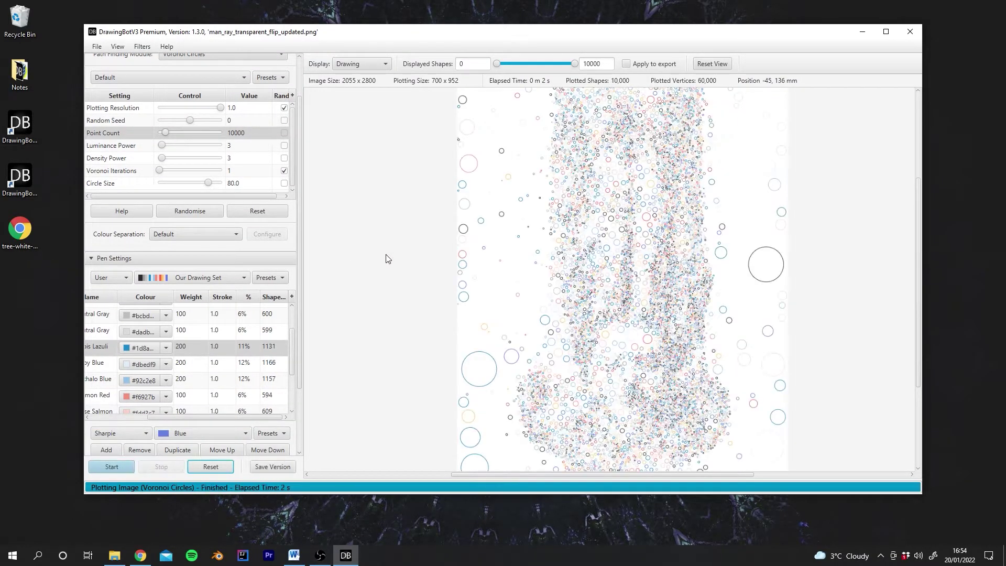
scroll(602, 368, down, 2)
scroll(608, 370, up, 3)
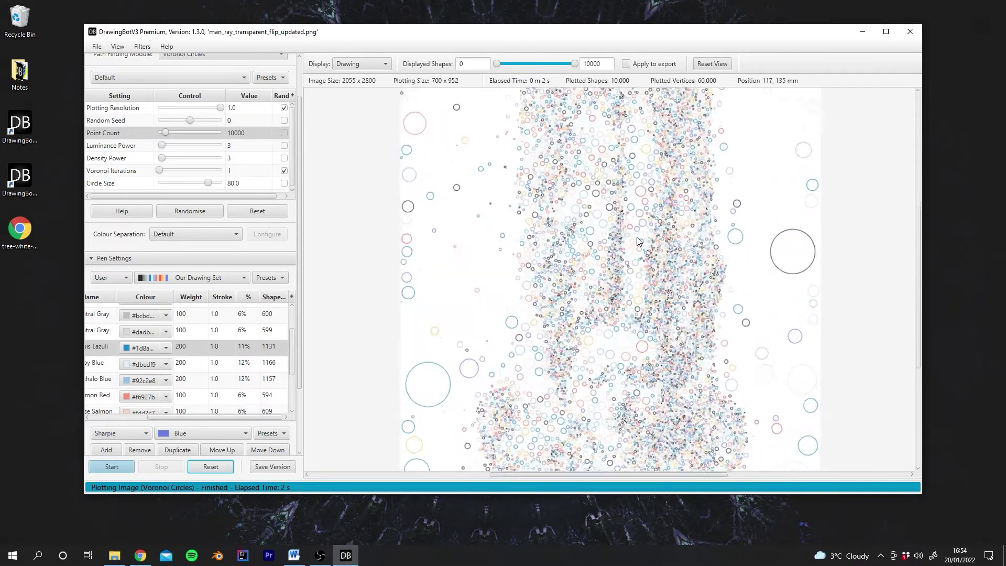
scroll(621, 255, up, 1)
mouse_move(620, 255)
mouse_down()
mouse_move(586, 385)
mouse_move(530, 413)
mouse_move(625, 445)
mouse_up()
scroll(614, 212, down, 4)
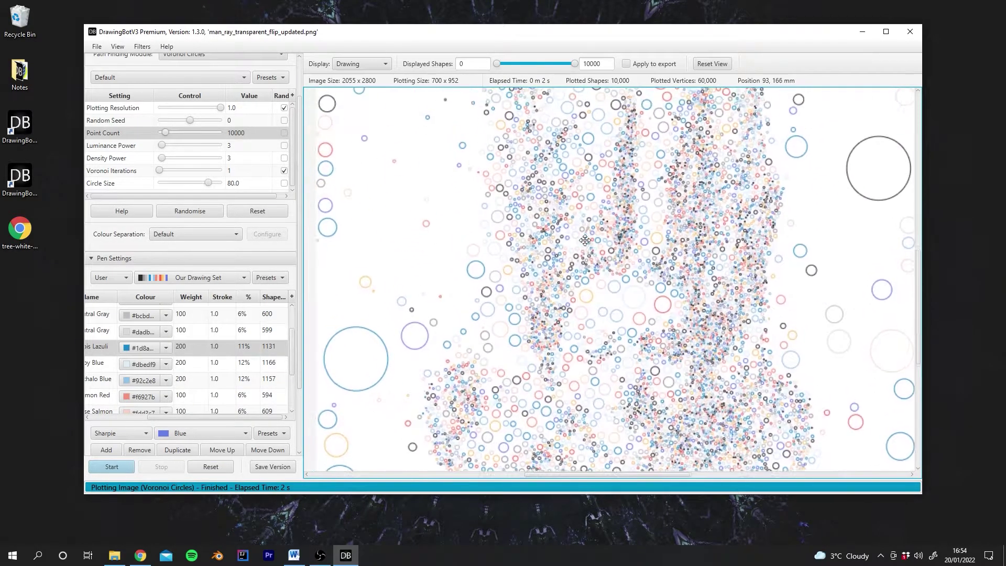
click(708, 65)
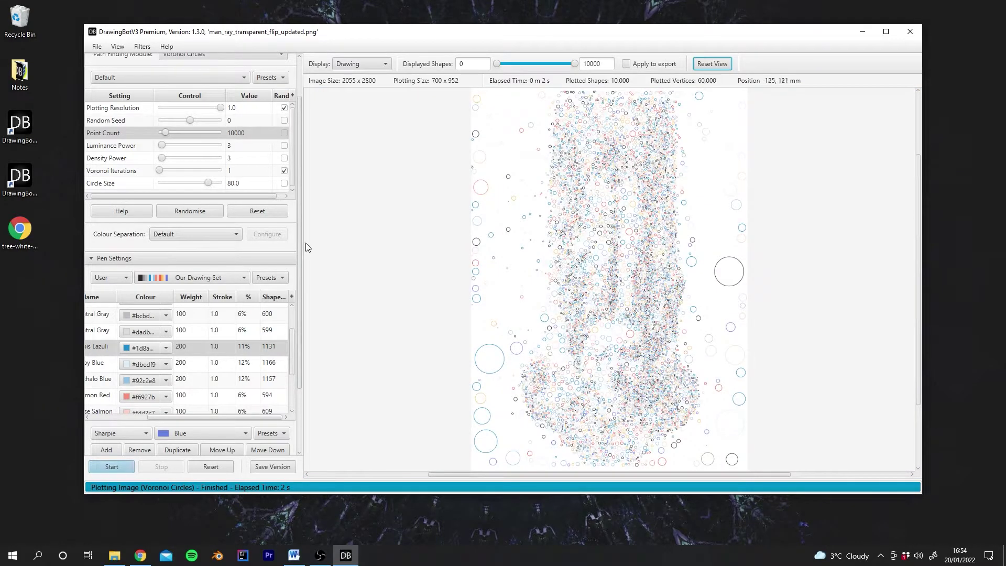
scroll(301, 241, up, 2)
Step: Try the Preconfigured distribution, then set Distribution Type to Single pen for all-black circles
click(151, 86)
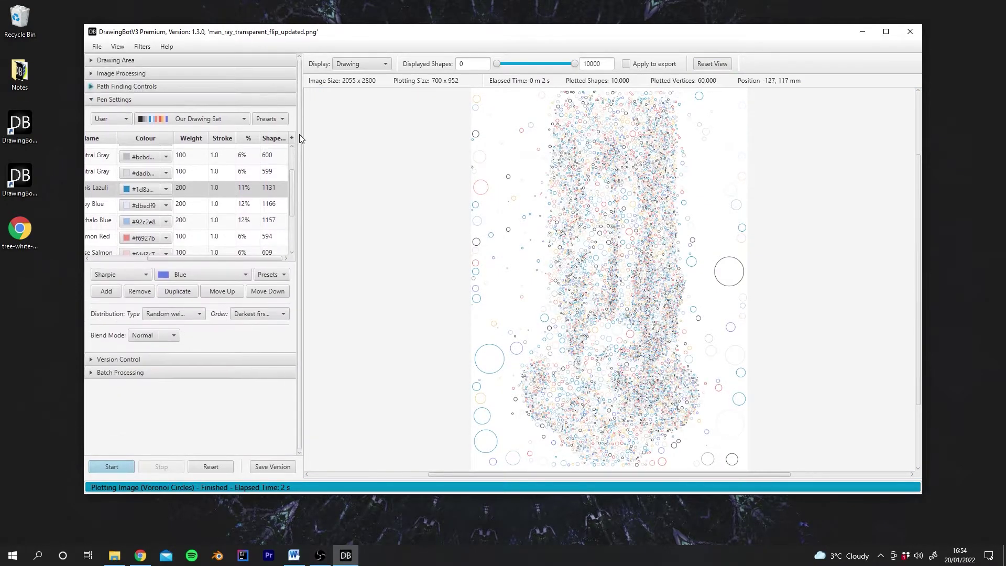
click(176, 315)
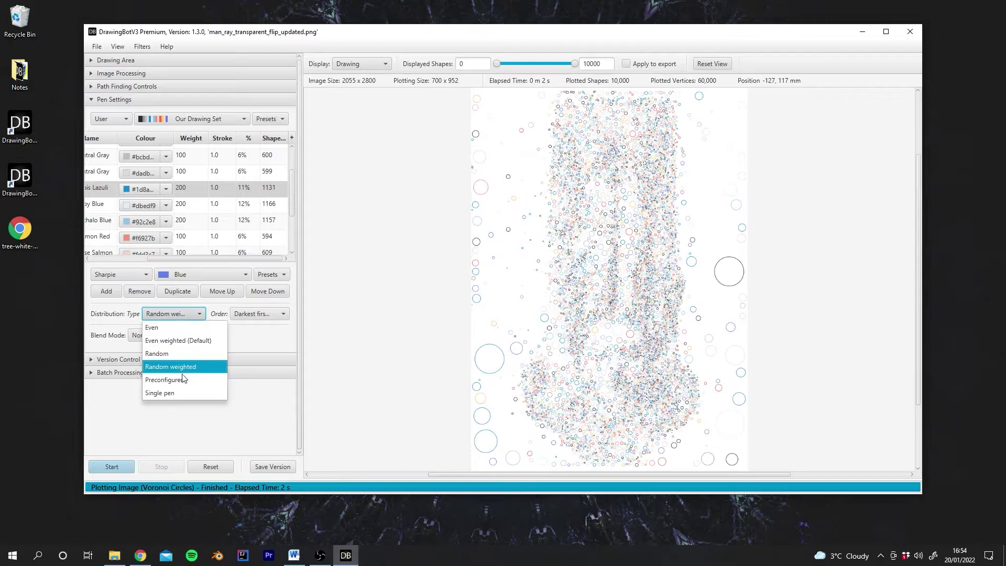
click(181, 378)
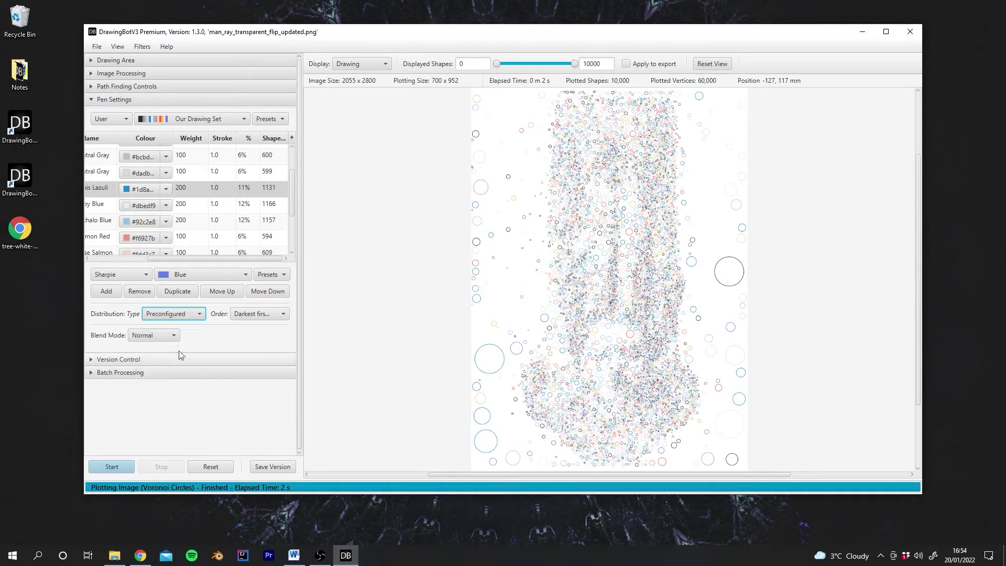
click(181, 314)
click(181, 313)
click(181, 313)
key(Up)
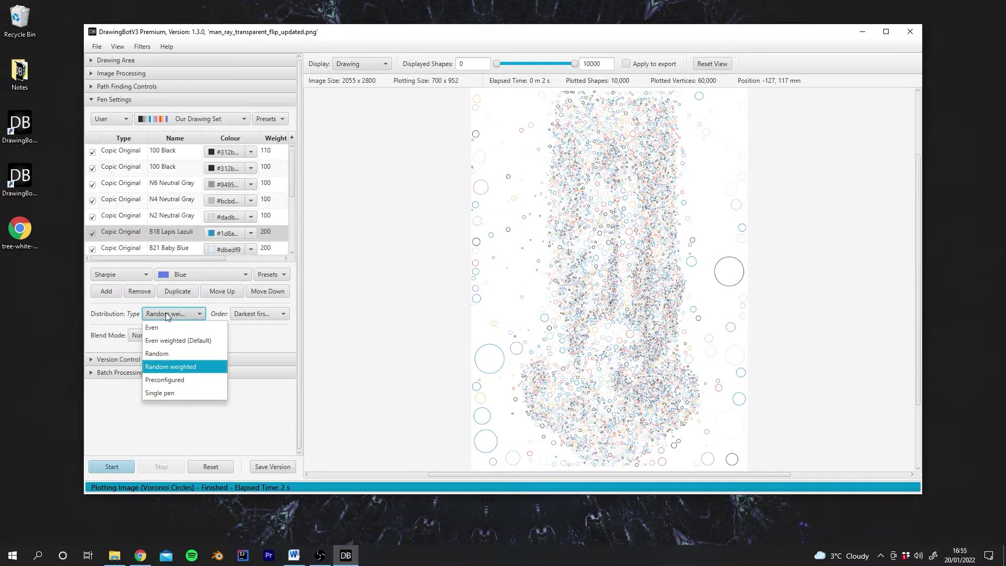
click(177, 392)
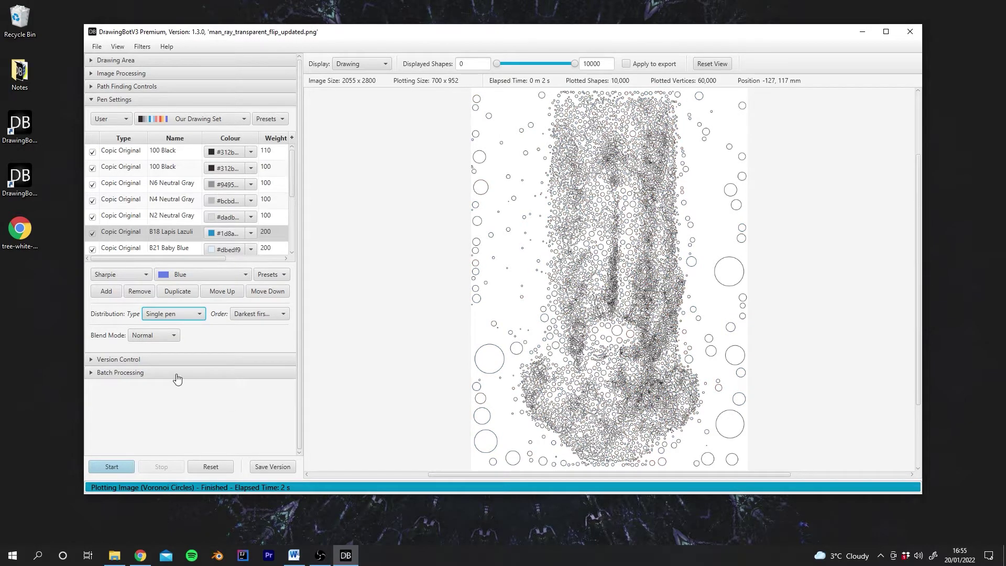
Step: Switch the path finding module to Sketch Lines PFM and start replotting the portrait
click(141, 86)
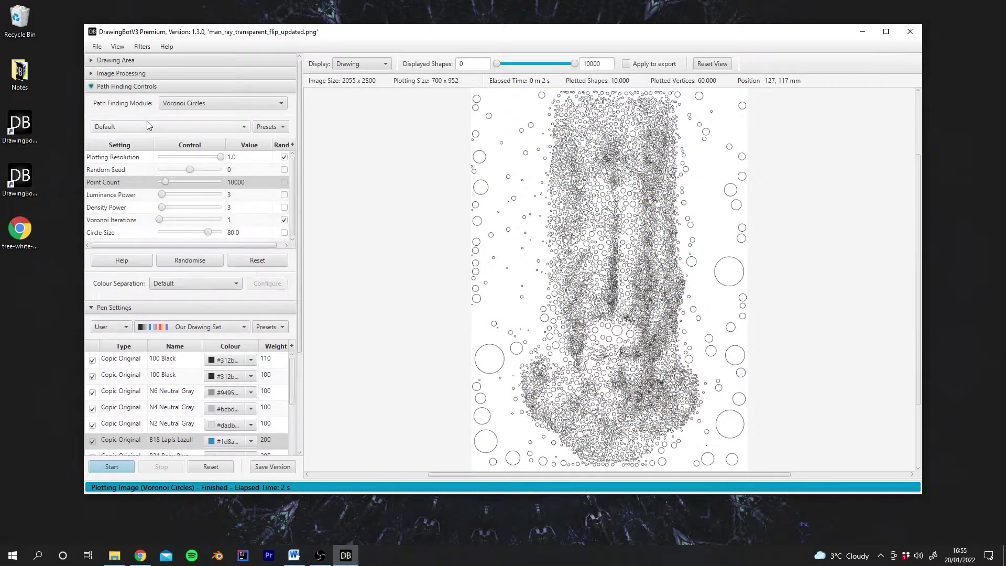
click(175, 103)
click(180, 117)
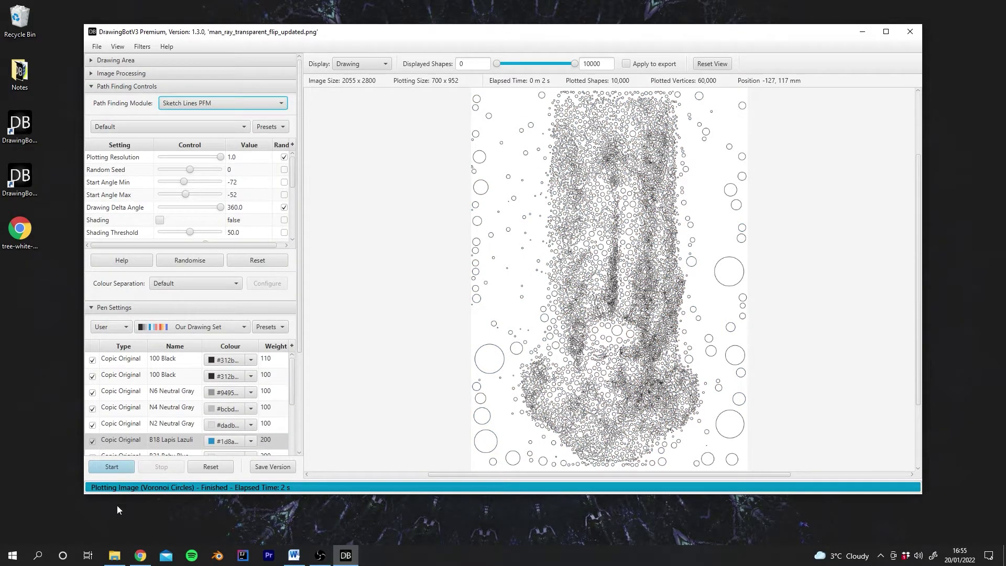
click(121, 468)
click(115, 87)
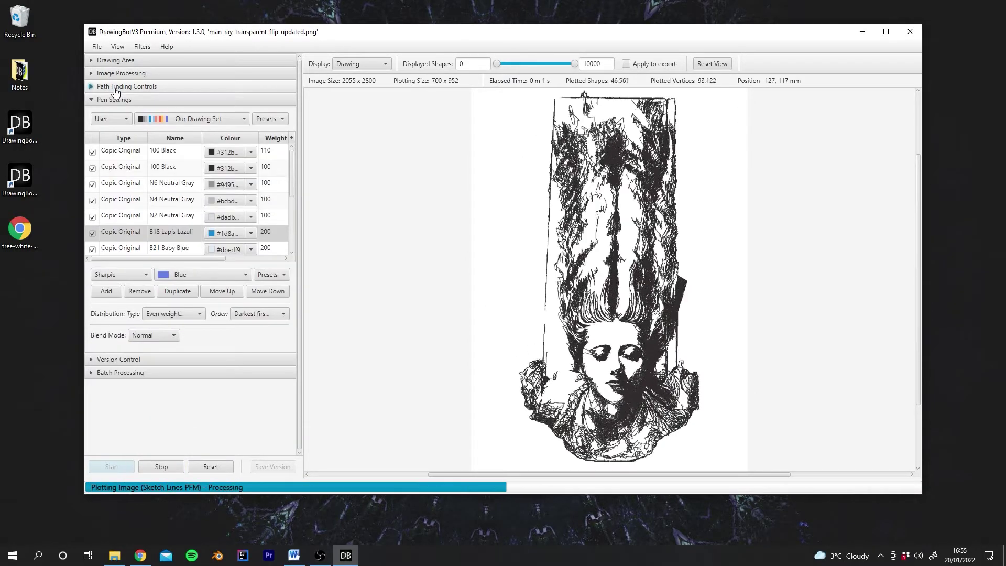
click(262, 314)
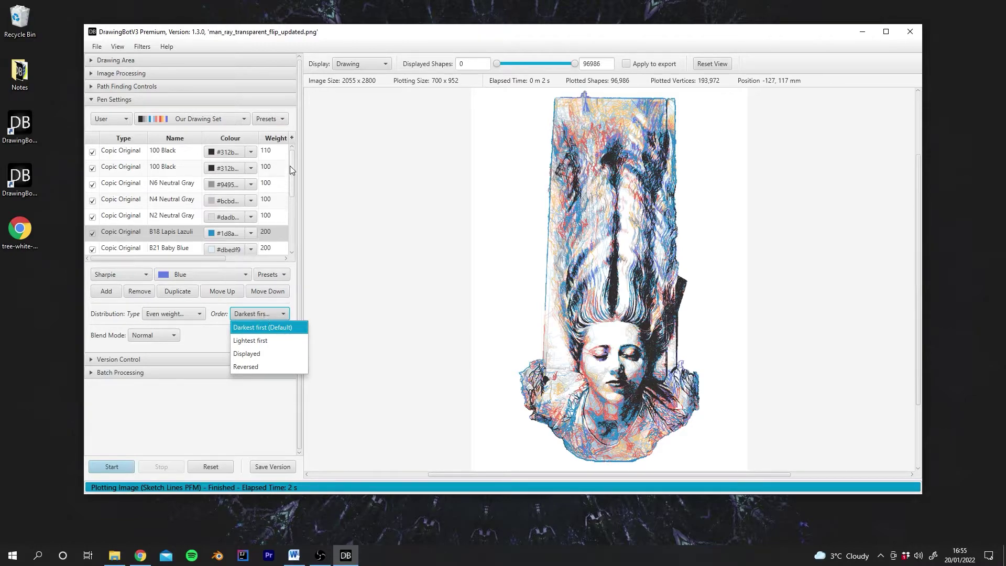
mouse_move(291, 166)
mouse_down()
mouse_move(296, 231)
mouse_move(291, 126)
mouse_move(289, 216)
mouse_move(286, 139)
mouse_move(286, 180)
mouse_move(285, 153)
mouse_up()
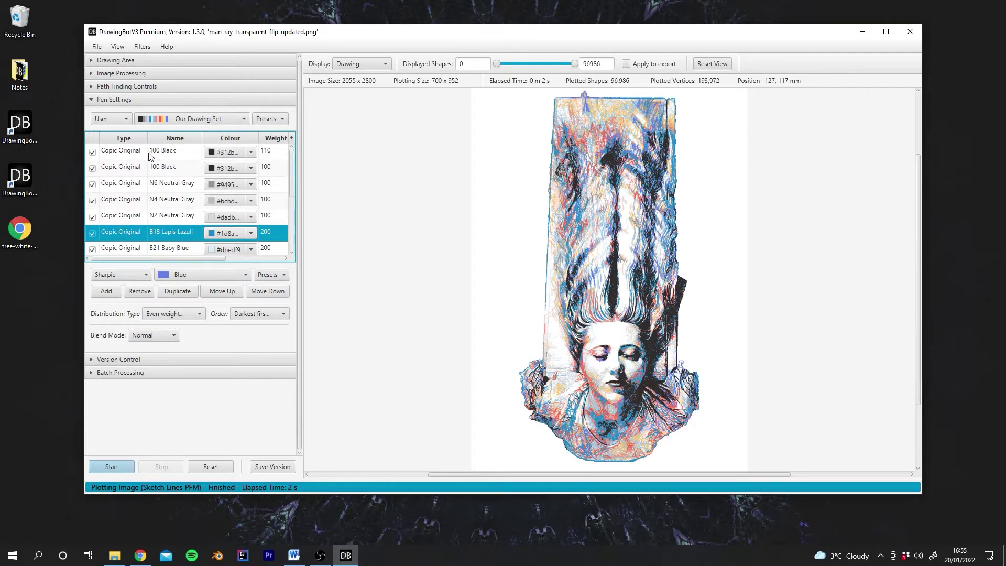
drag(292, 169, 295, 144)
drag(290, 181, 302, 248)
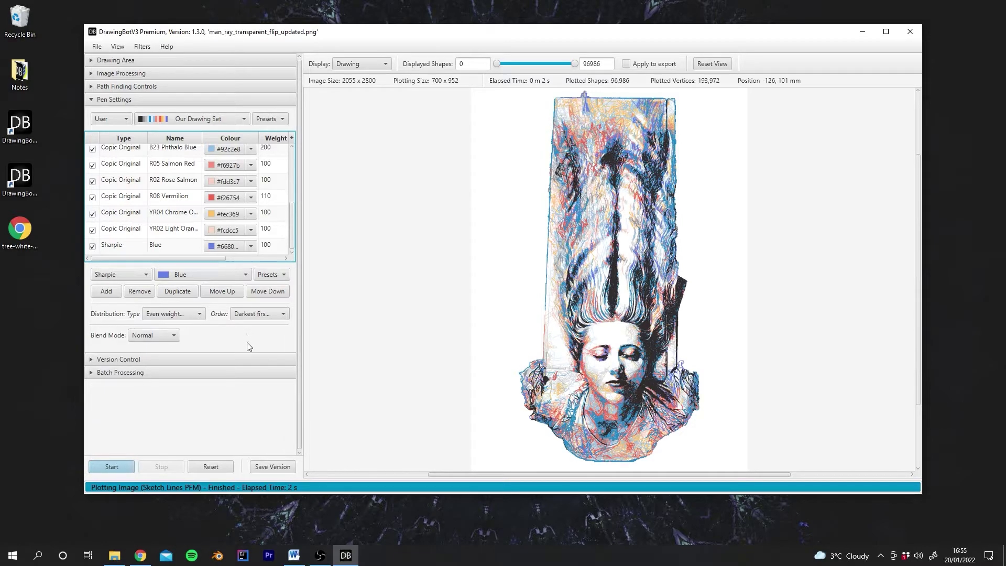
Step: Try Lightest first pen order and inspect the face, then switch to Displayed order
click(256, 316)
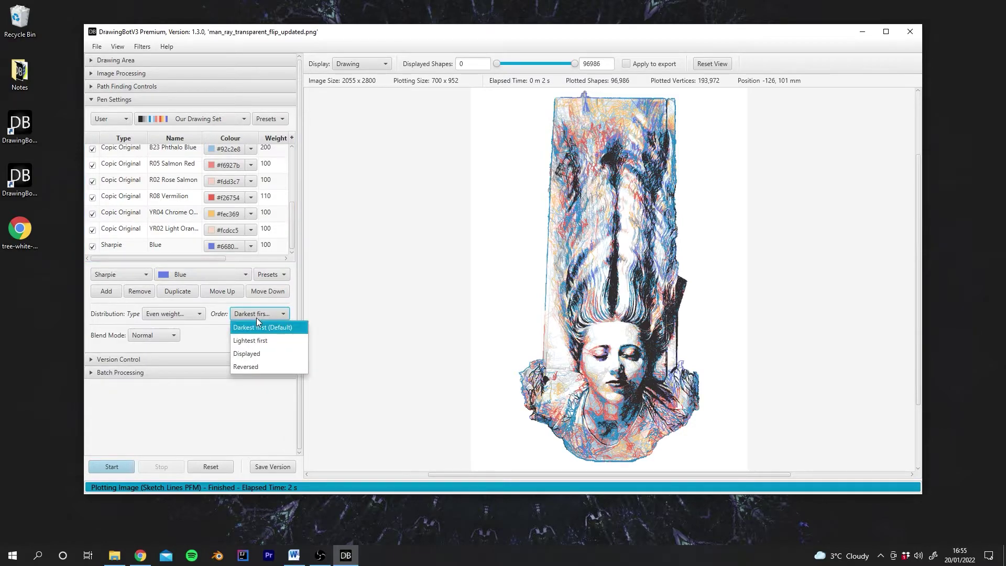
click(258, 344)
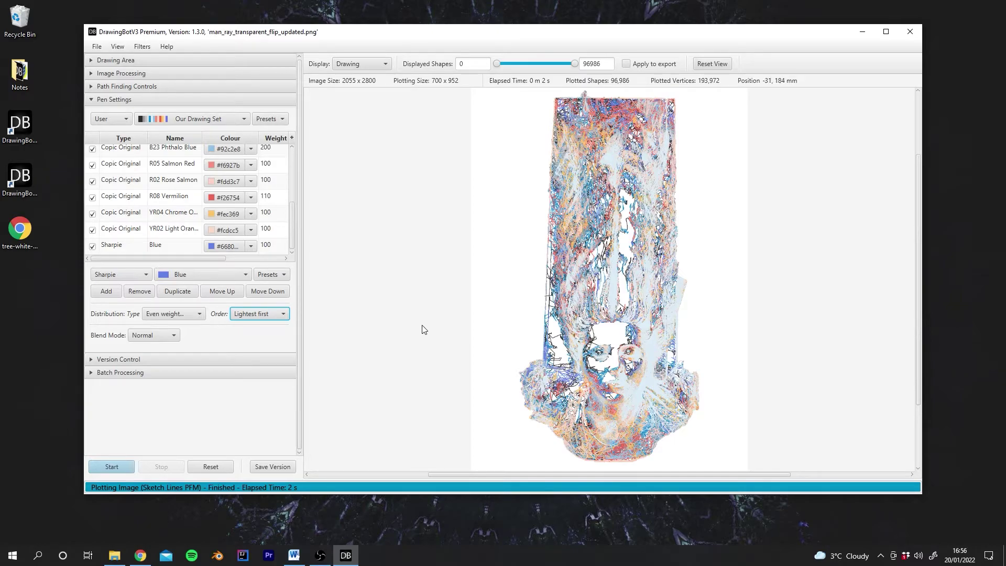
scroll(649, 371, up, 5)
drag(636, 397, 638, 341)
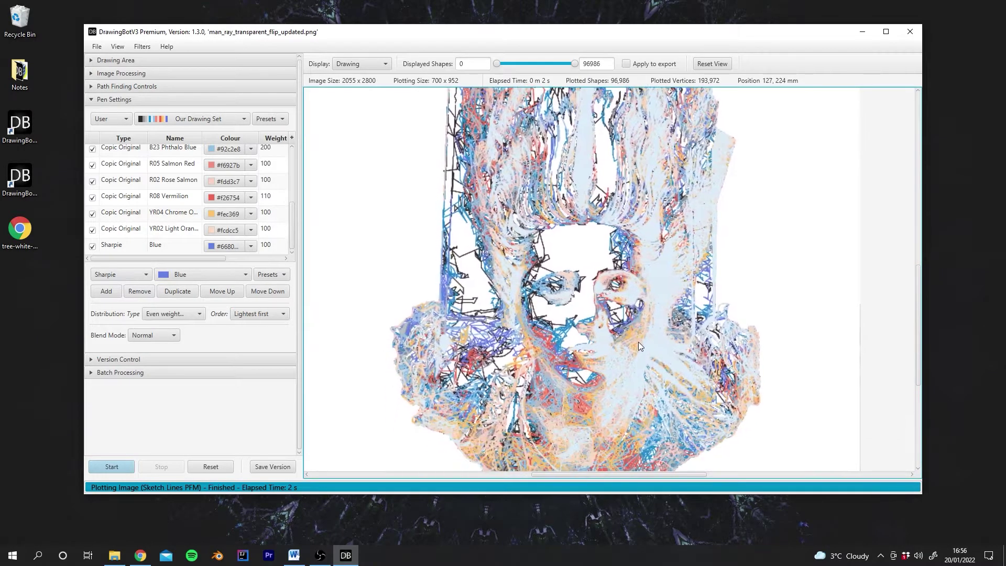
click(712, 64)
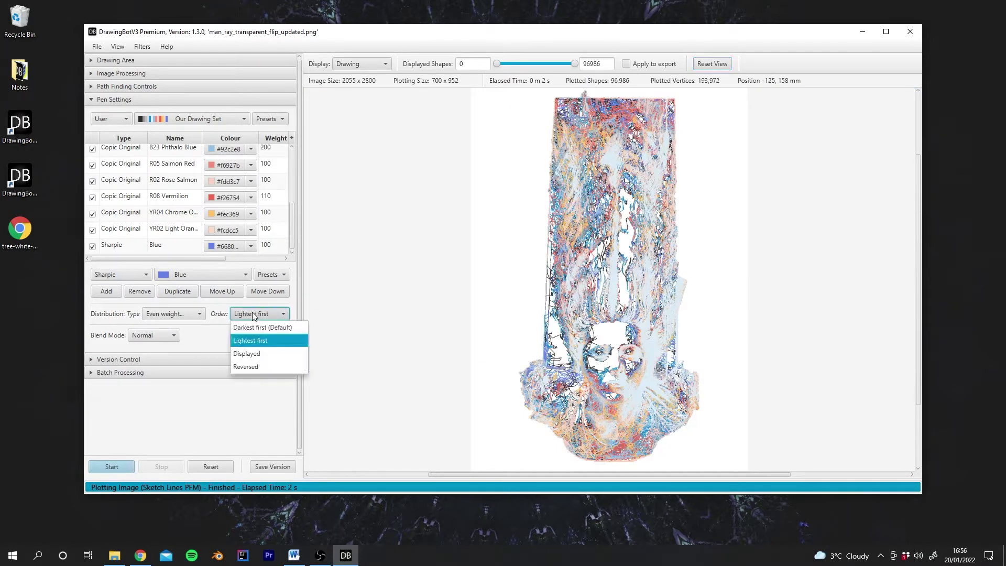
click(256, 353)
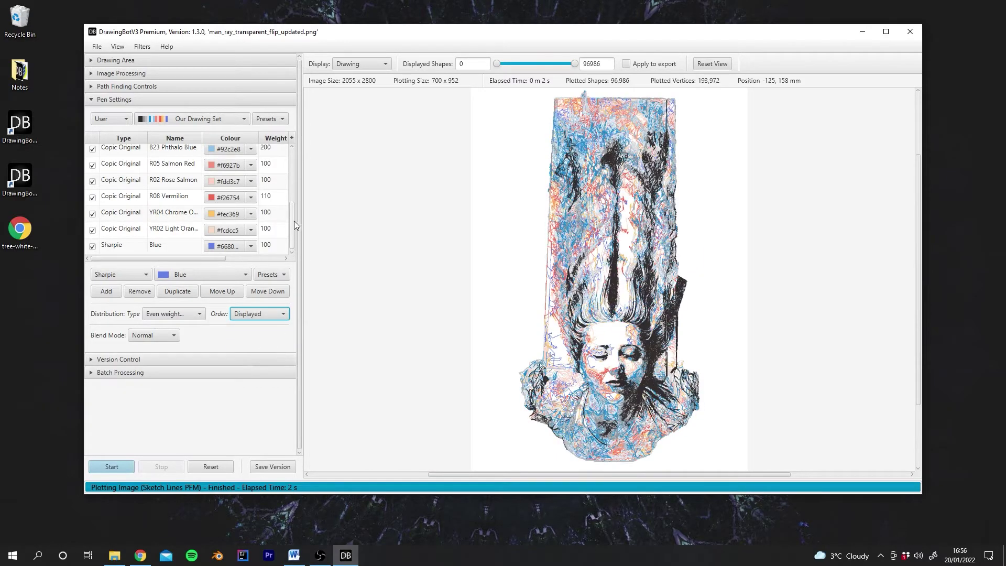
drag(294, 225, 303, 167)
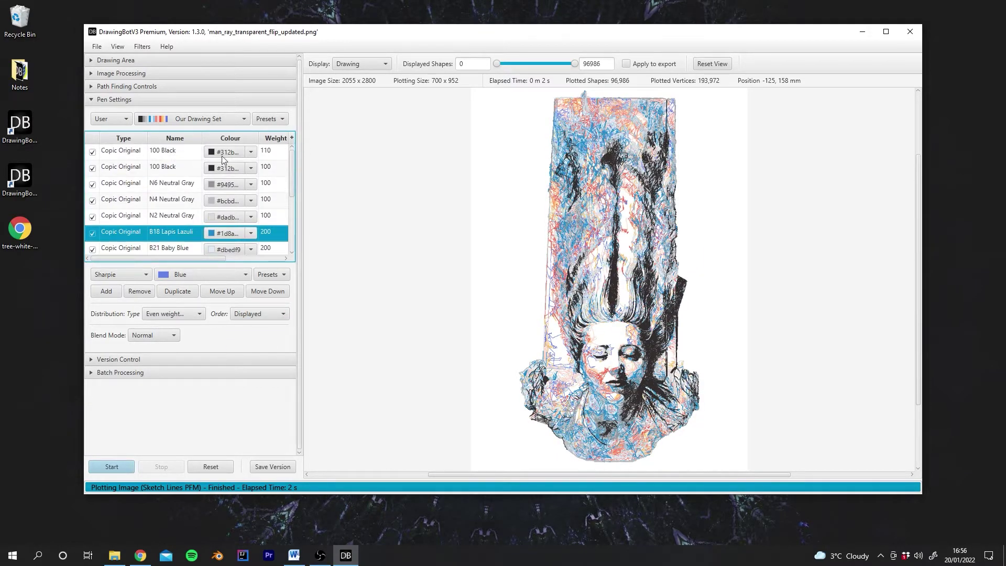
mouse_move(293, 163)
mouse_down()
mouse_move(300, 224)
mouse_move(297, 179)
mouse_move(270, 306)
mouse_up()
Step: Try Reversed pen order, then return to Displayed so black lines stay on top
click(263, 316)
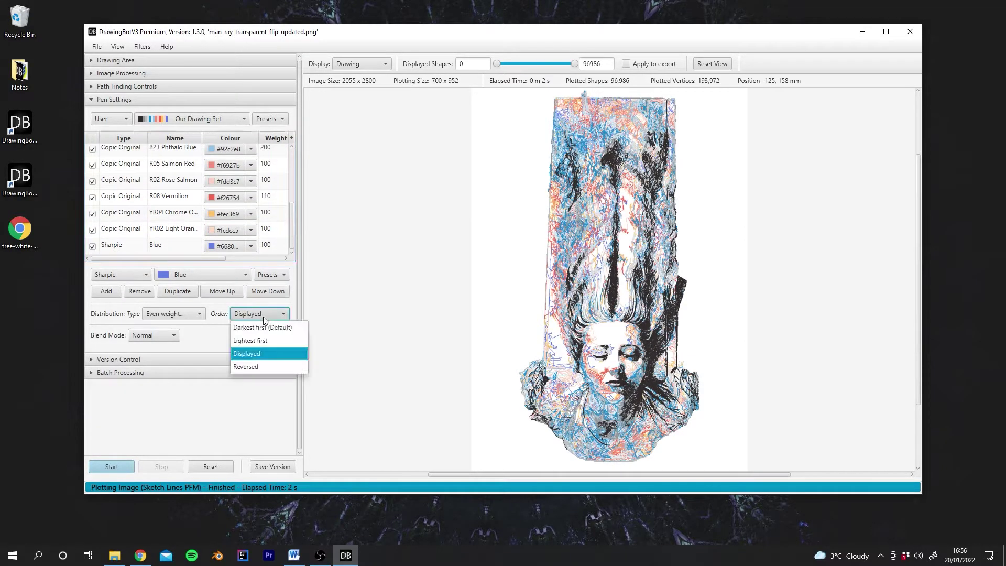
click(259, 368)
drag(294, 217, 295, 244)
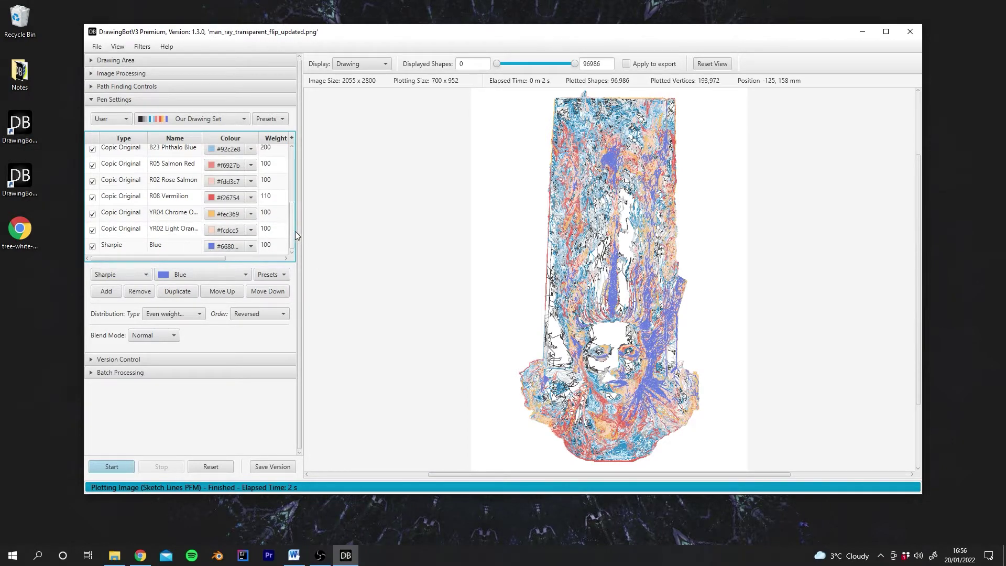
drag(295, 231, 294, 133)
click(261, 313)
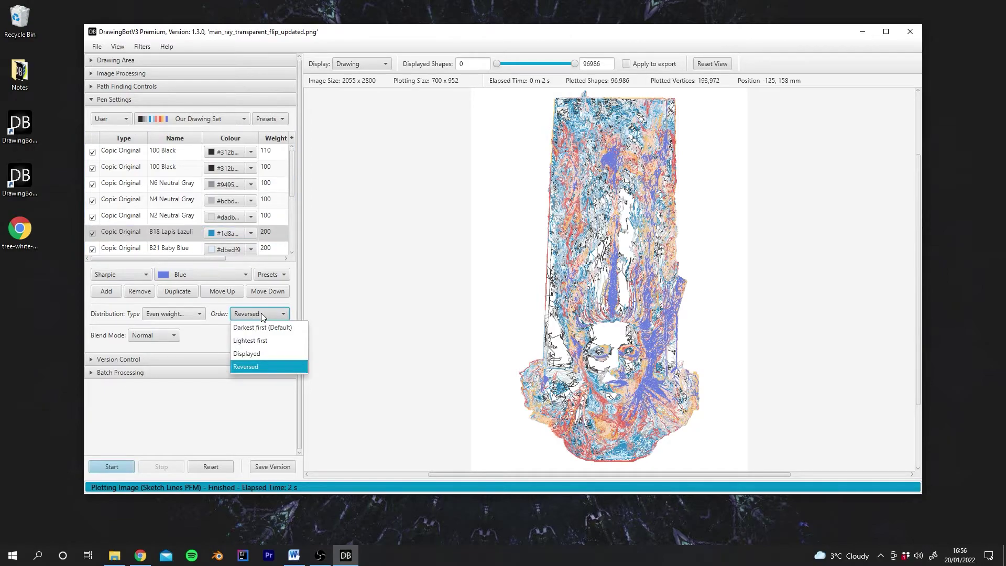
click(260, 355)
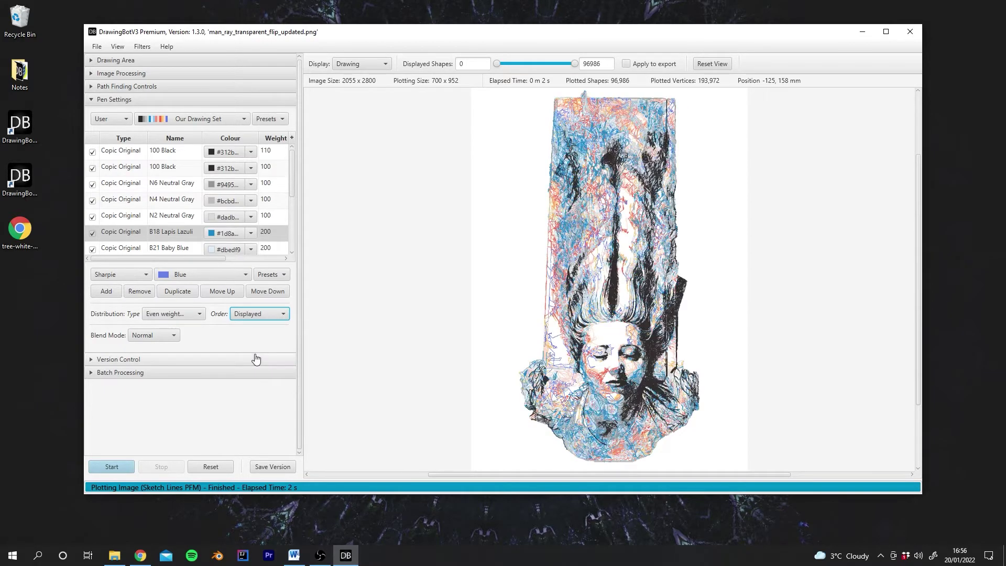
Step: Move B18 Lapis Lazuli up above the N2 and N4 Neutral Gray pens
scroll(153, 221, down, 5)
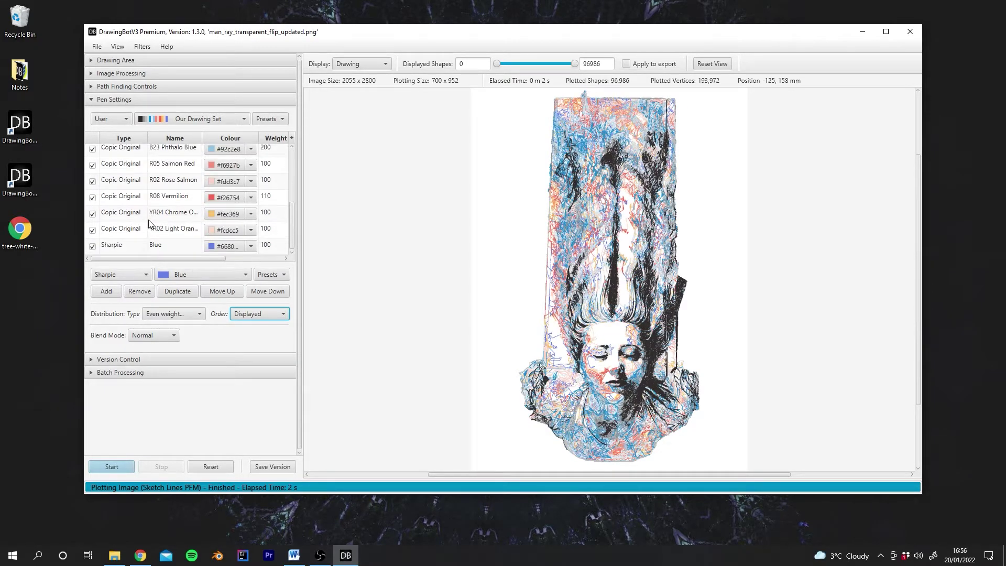
scroll(157, 209, up, 3)
right_click(129, 206)
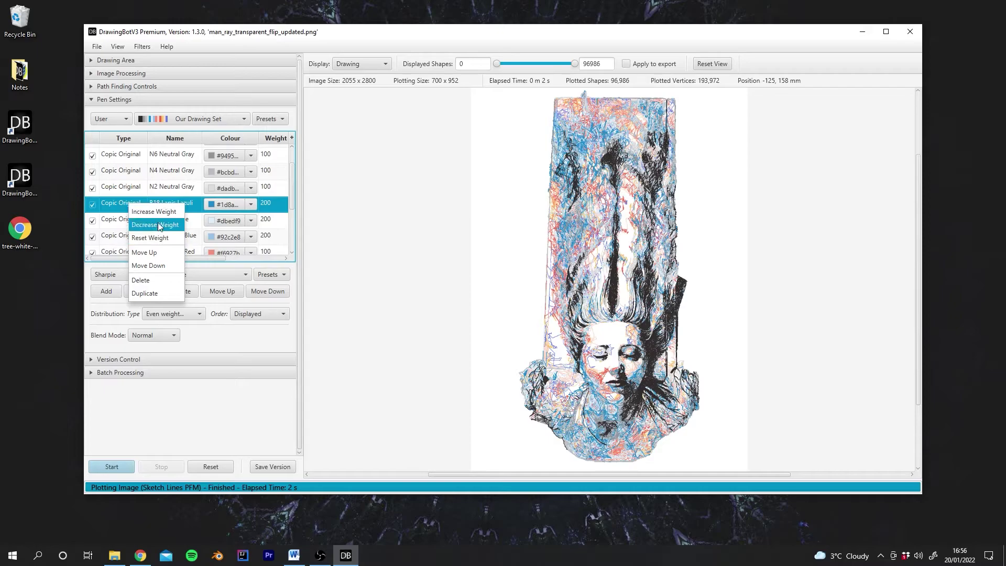
click(156, 253)
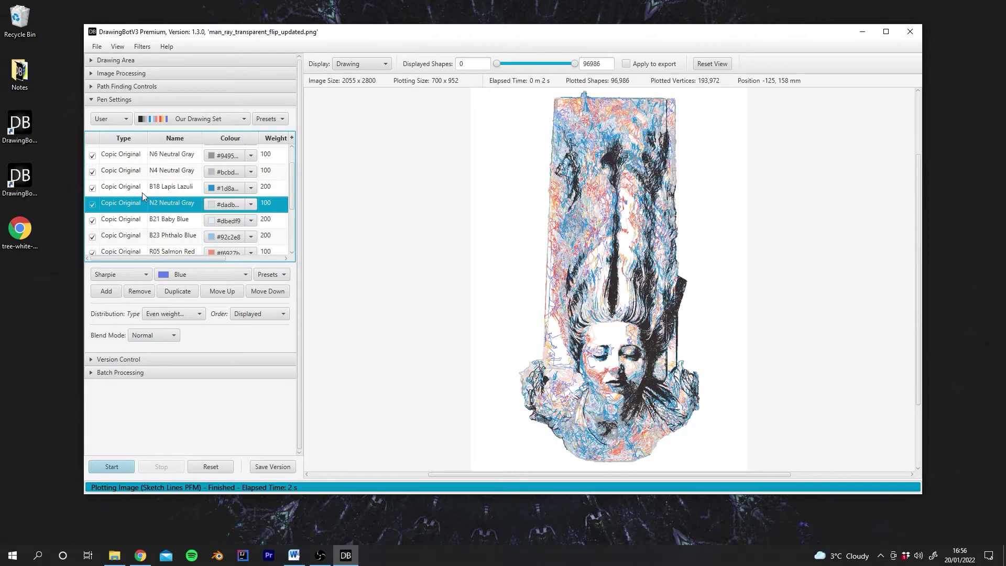
right_click(143, 192)
click(168, 240)
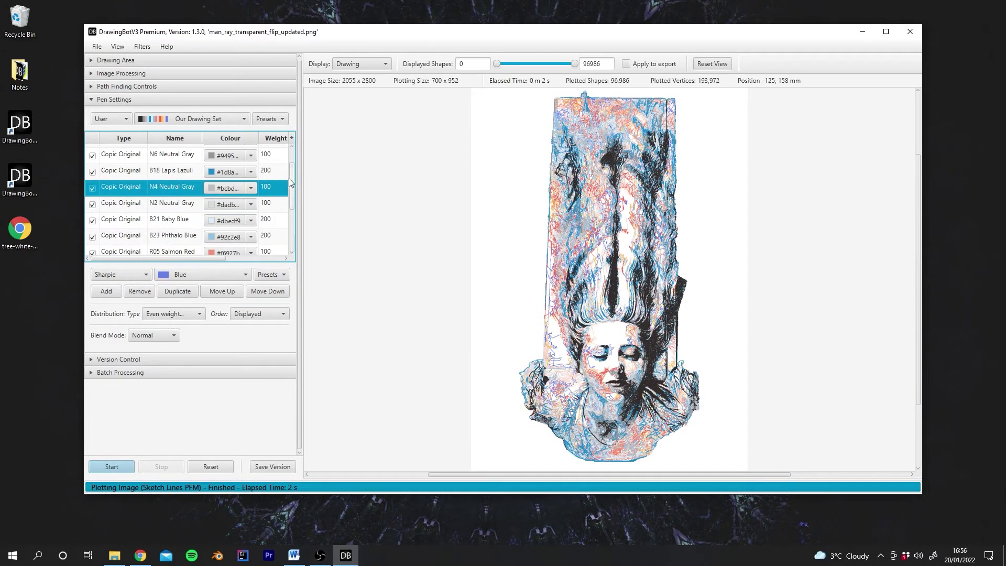
Step: Move B18 Lapis Lazuli up to second pen and set order to Darkest first (Default)
scroll(288, 178, up, 2)
right_click(142, 203)
click(170, 252)
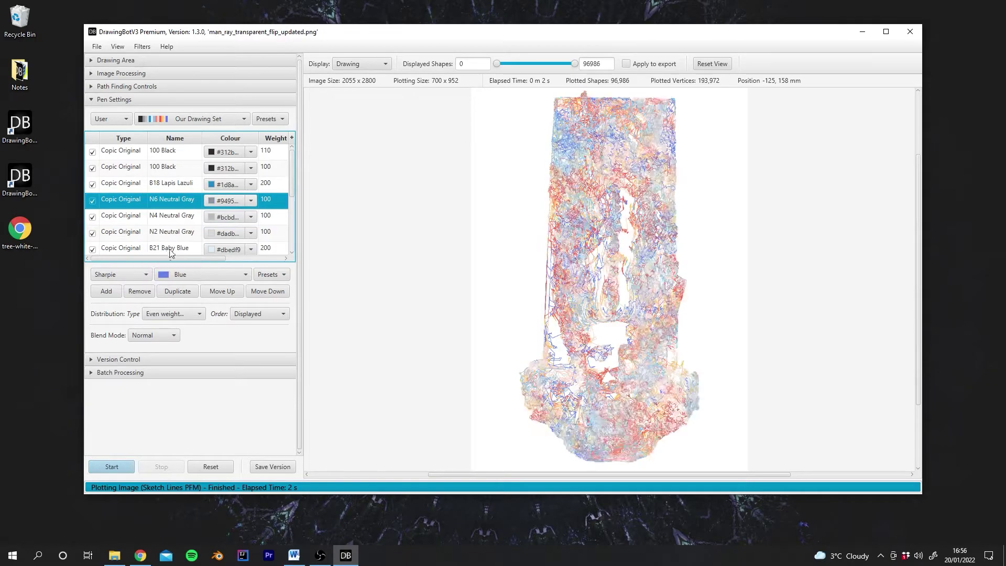
right_click(120, 190)
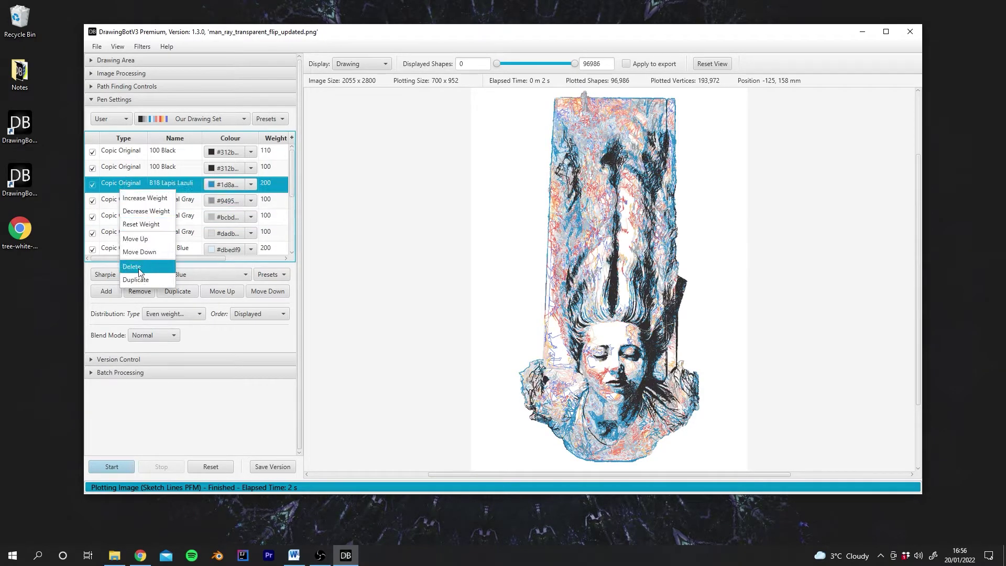
click(136, 239)
click(272, 313)
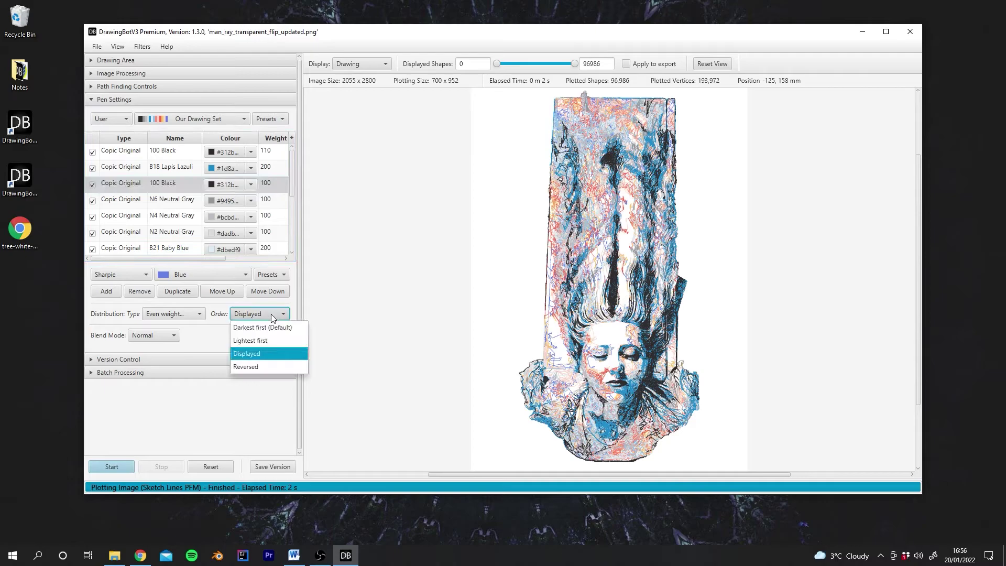
click(242, 329)
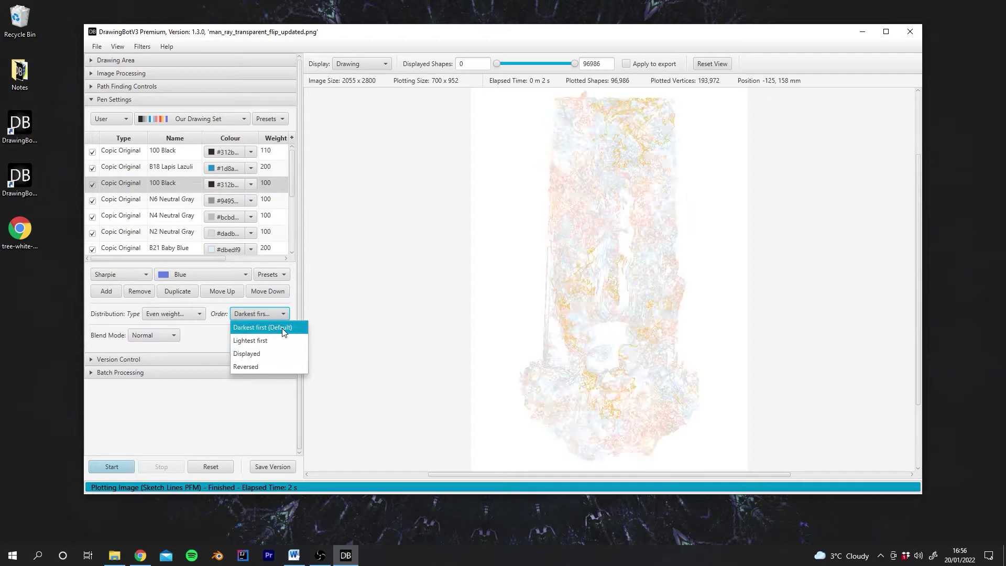
key(Tab)
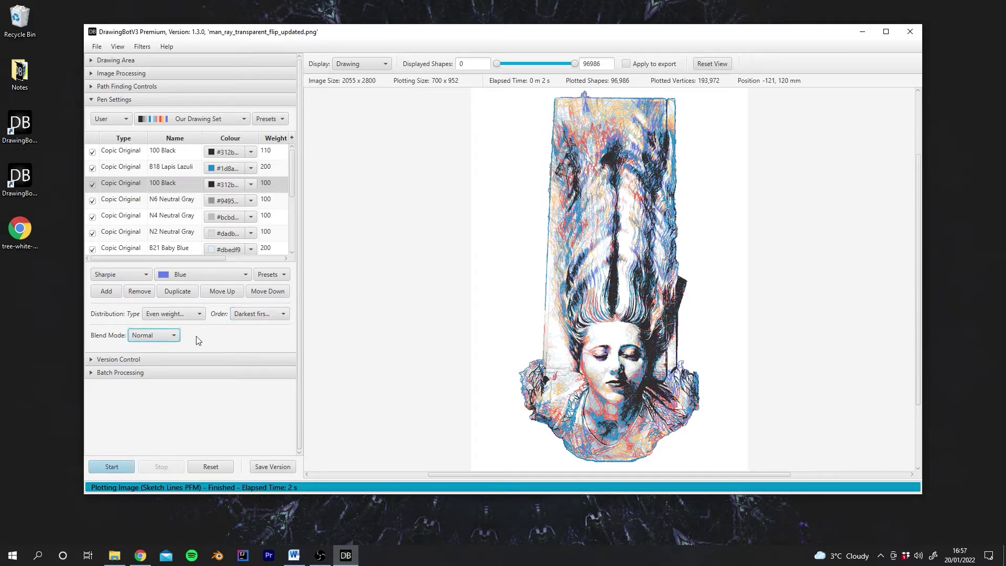
click(163, 335)
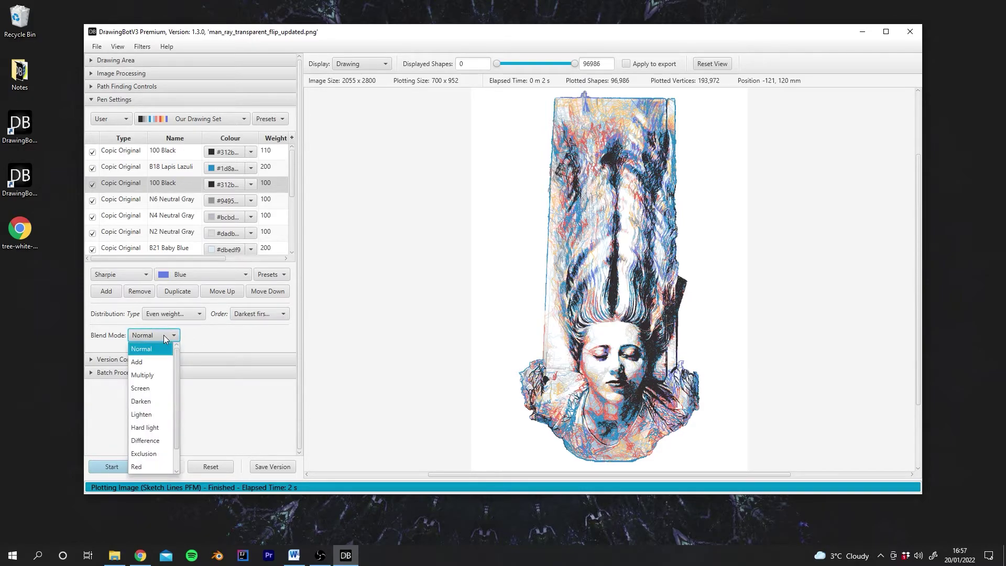
click(153, 377)
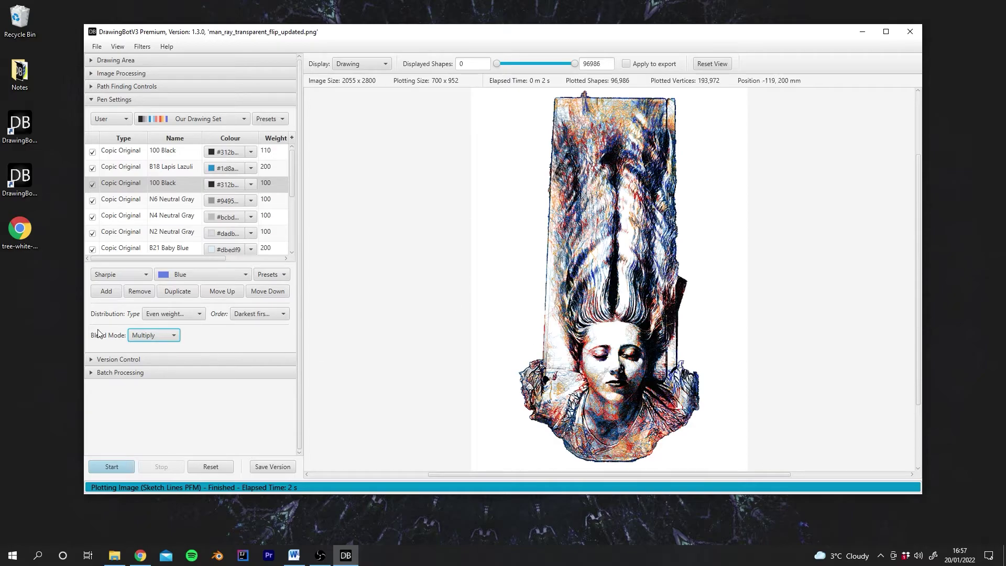
click(153, 339)
click(142, 427)
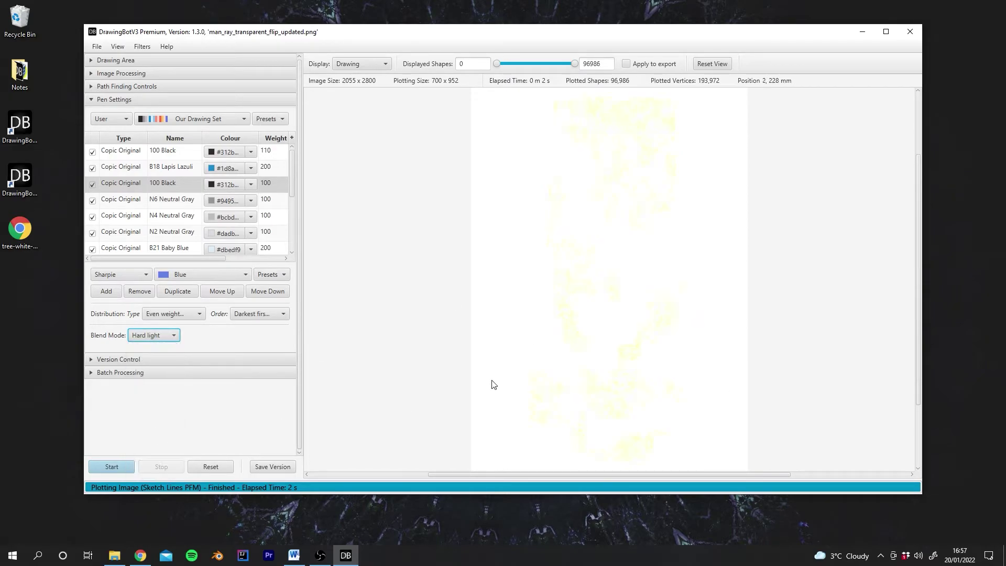
click(161, 336)
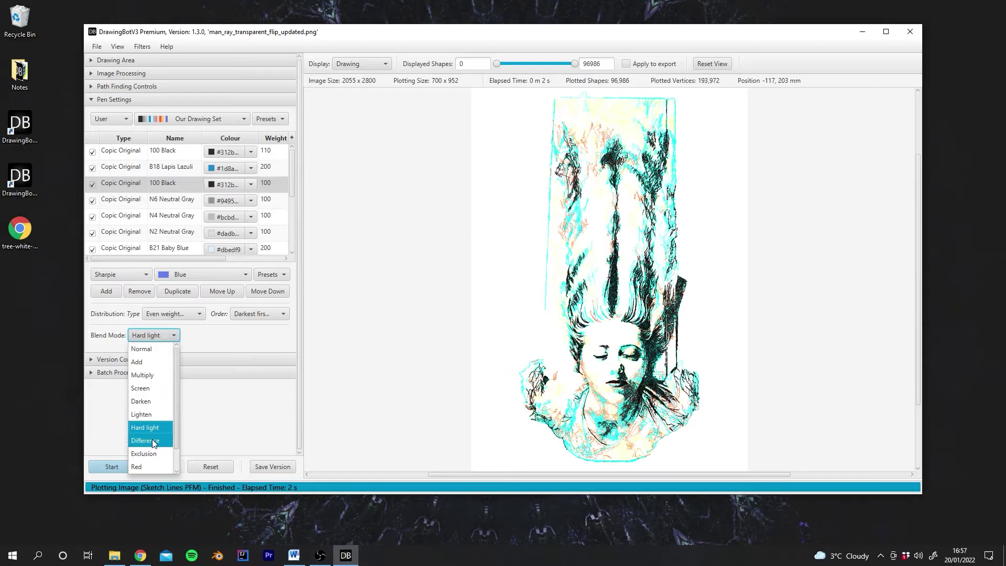
click(144, 442)
click(147, 338)
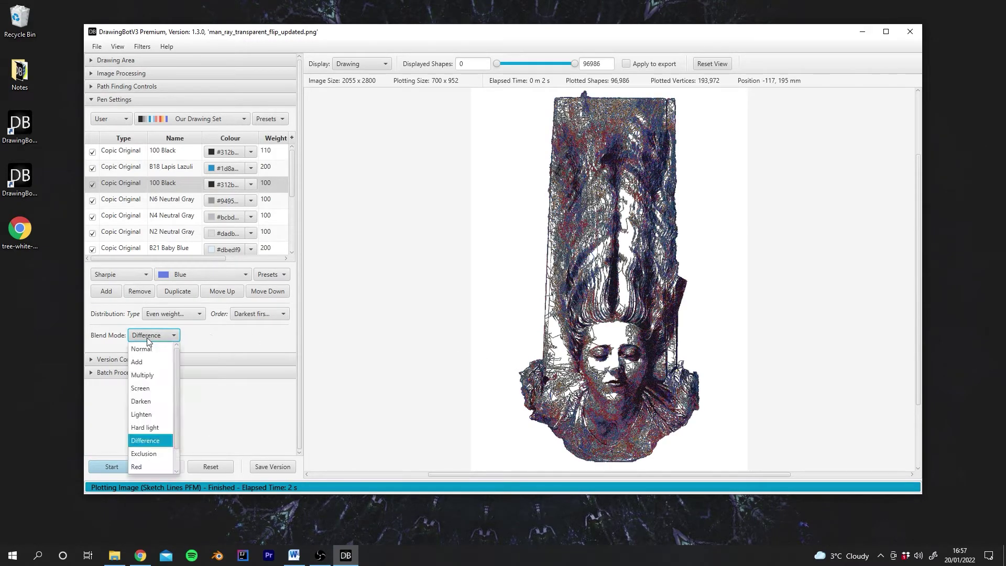
click(148, 376)
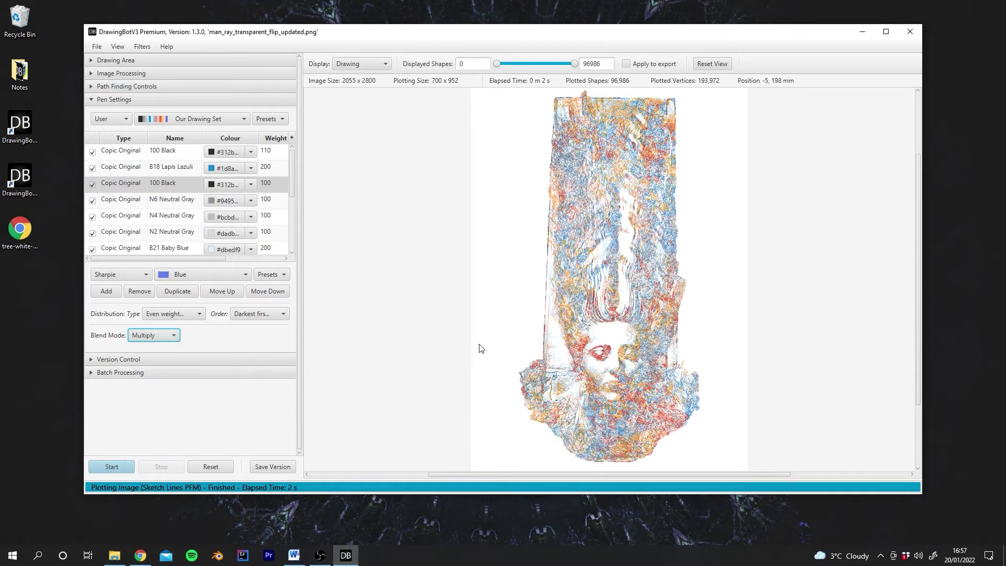
click(142, 336)
scroll(158, 425, up, 1)
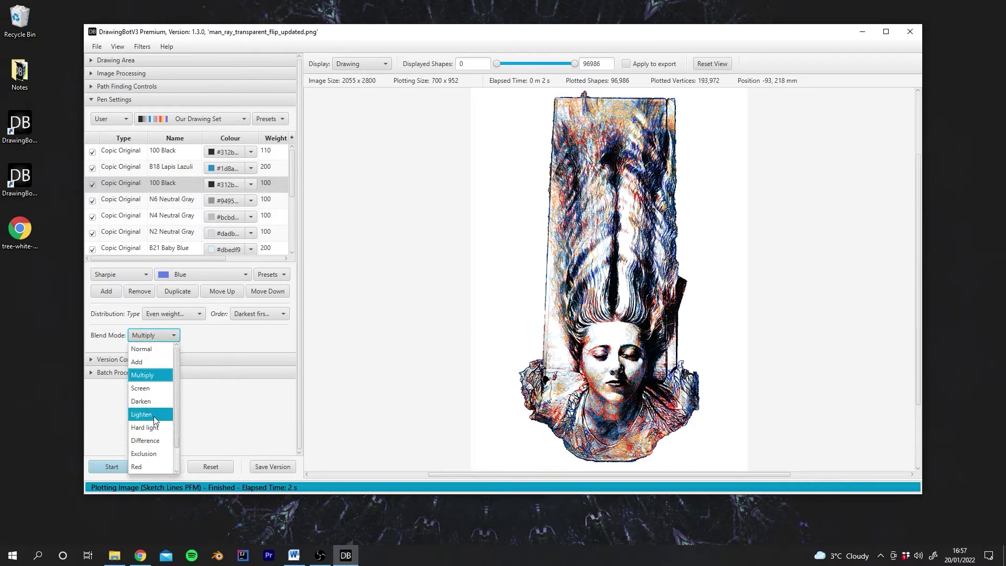
click(142, 402)
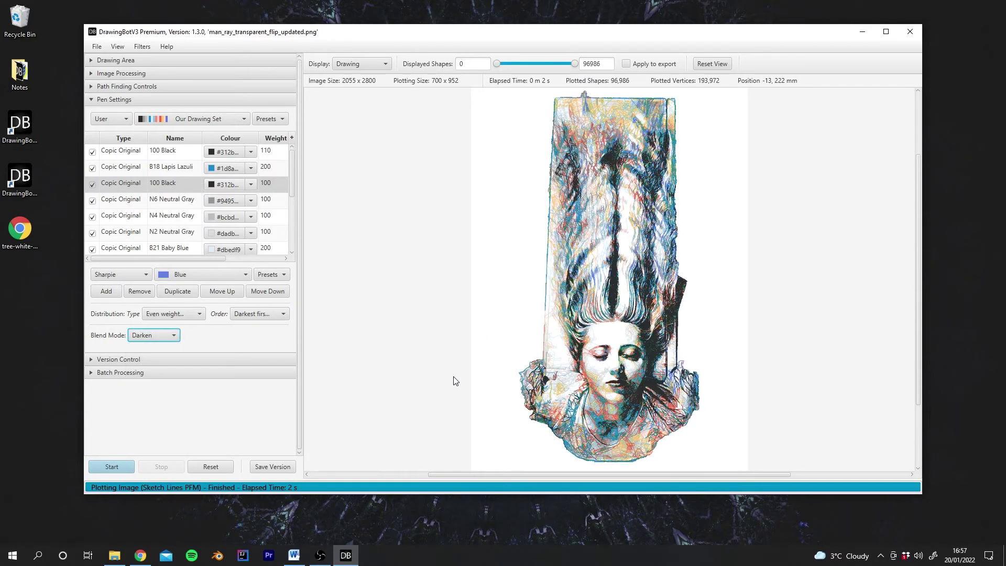
click(149, 335)
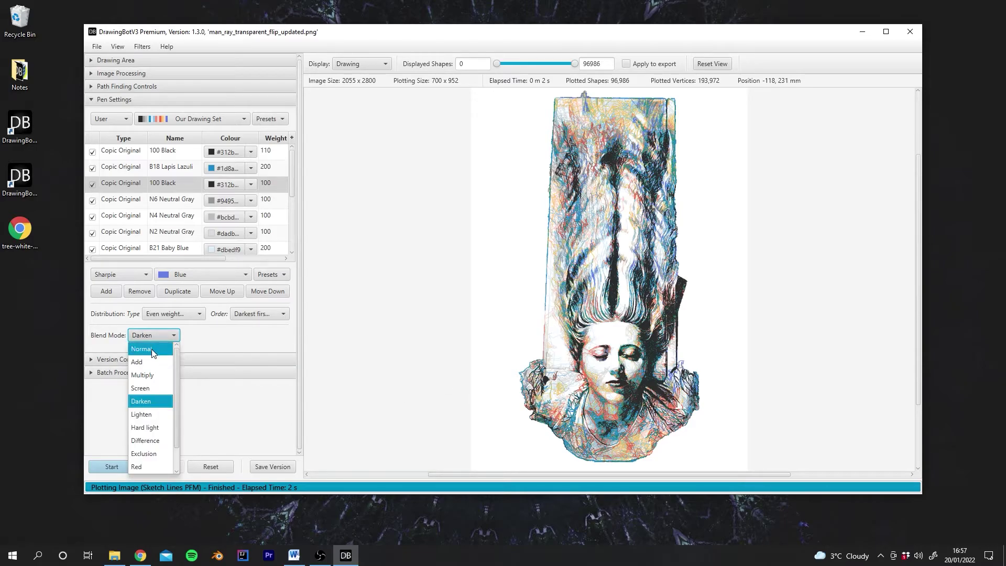
click(152, 349)
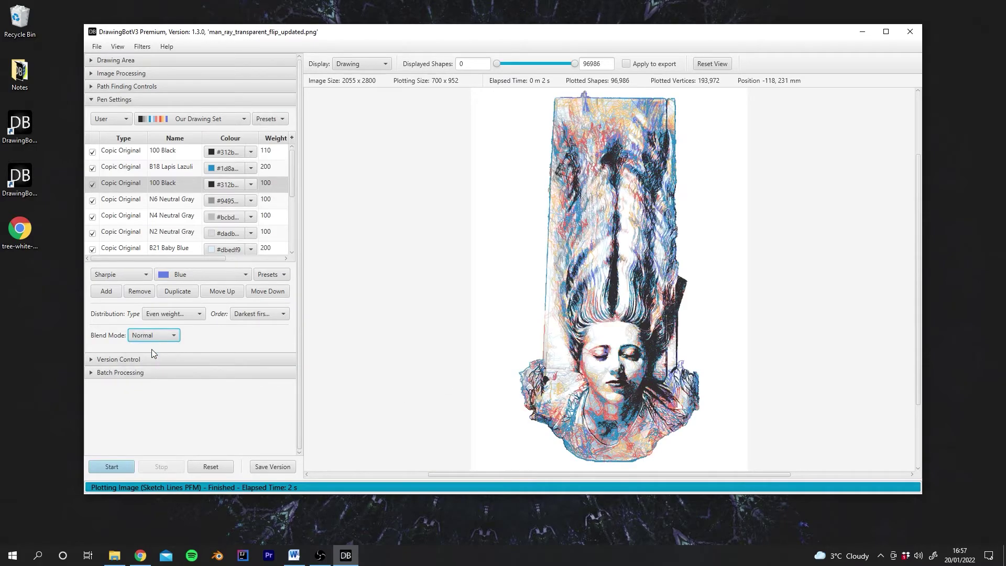
click(442, 336)
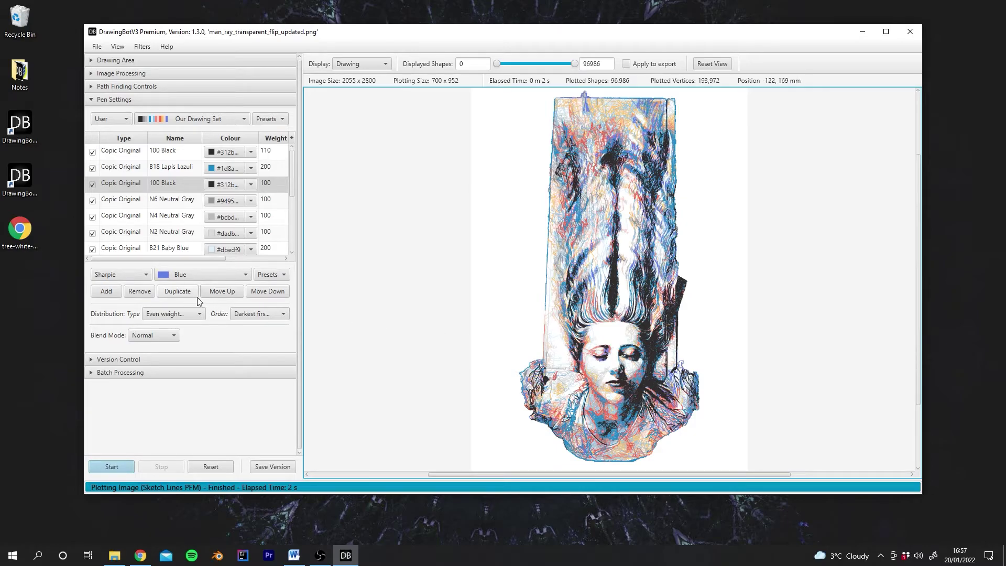
Step: With the Stroke column and Drawing Area shown, set the first 100 Black pen's stroke to 2.0
drag(158, 258, 216, 259)
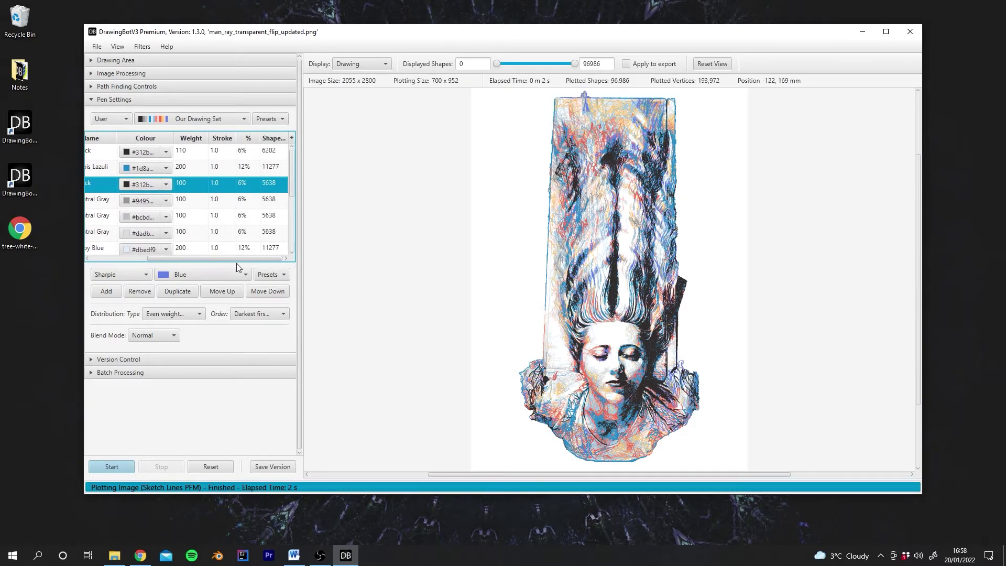
double_click(222, 184)
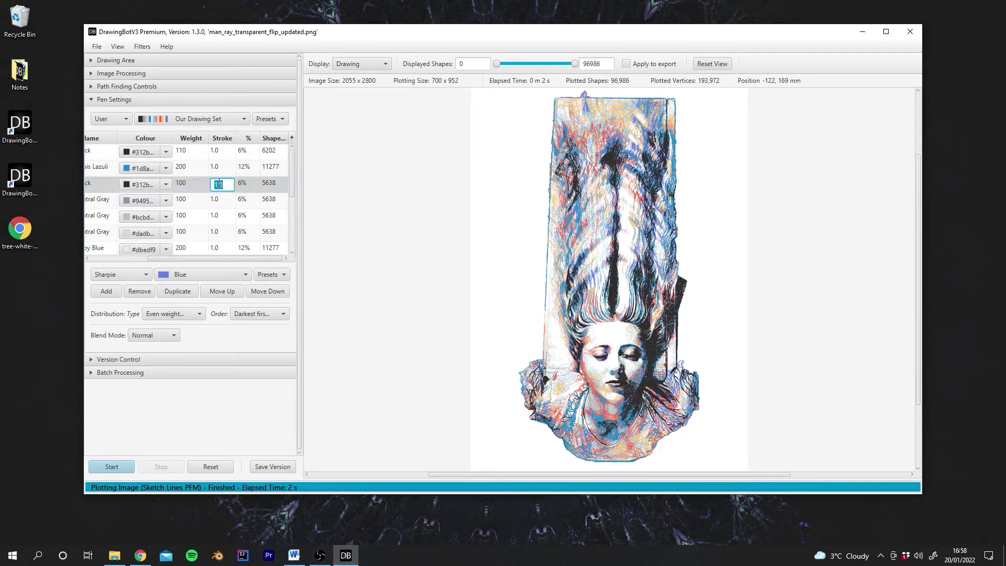
click(126, 61)
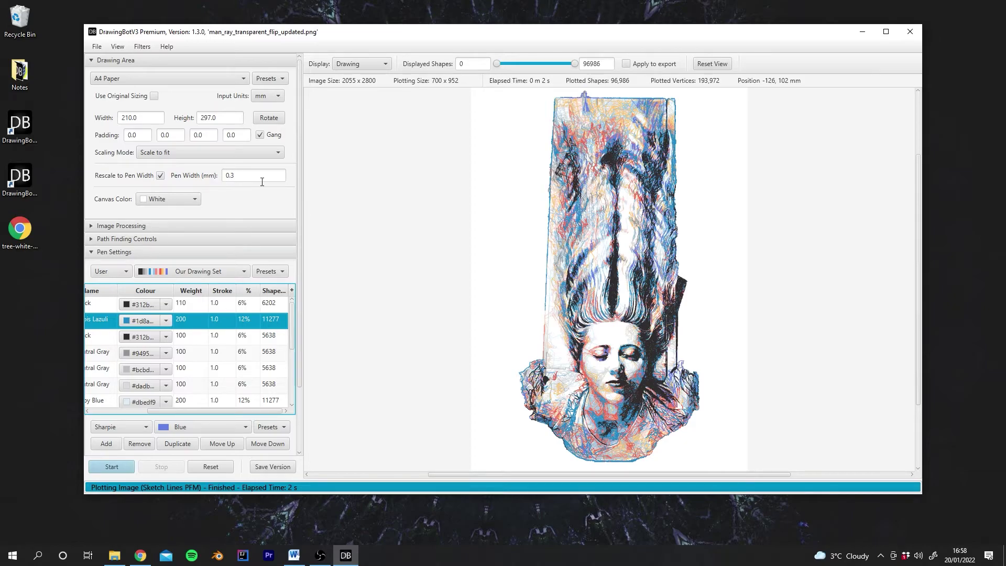
double_click(220, 303)
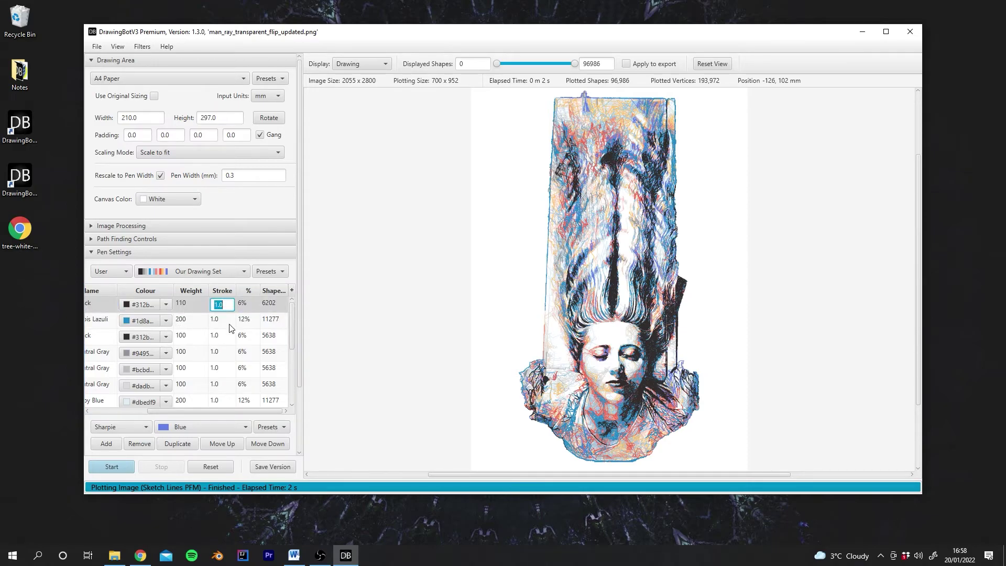
text(2)
key(Return)
Step: Zoom into the portrait and trial the first pen's stroke at 2.0, then 0.5
scroll(659, 378, up, 5)
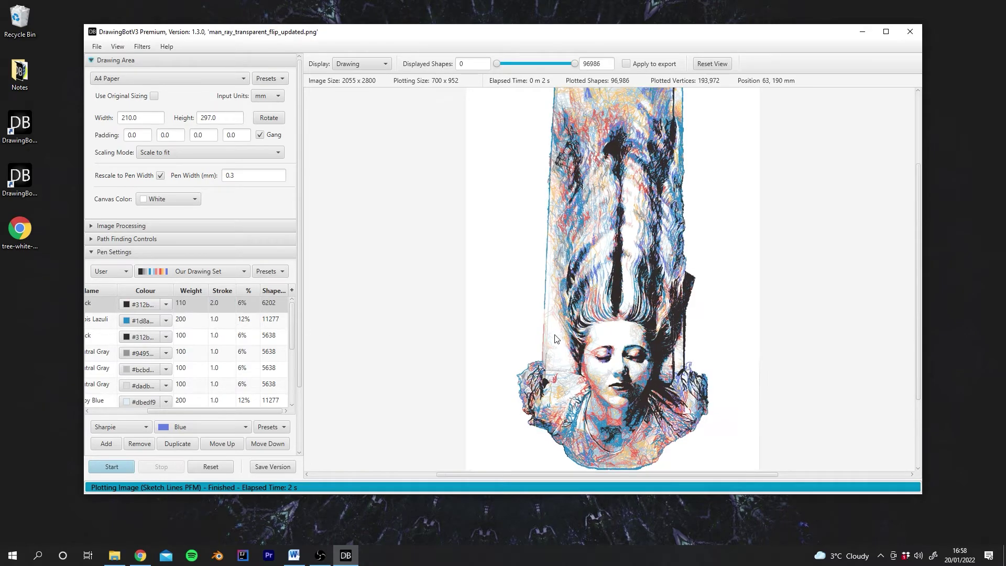
scroll(661, 378, up, 1)
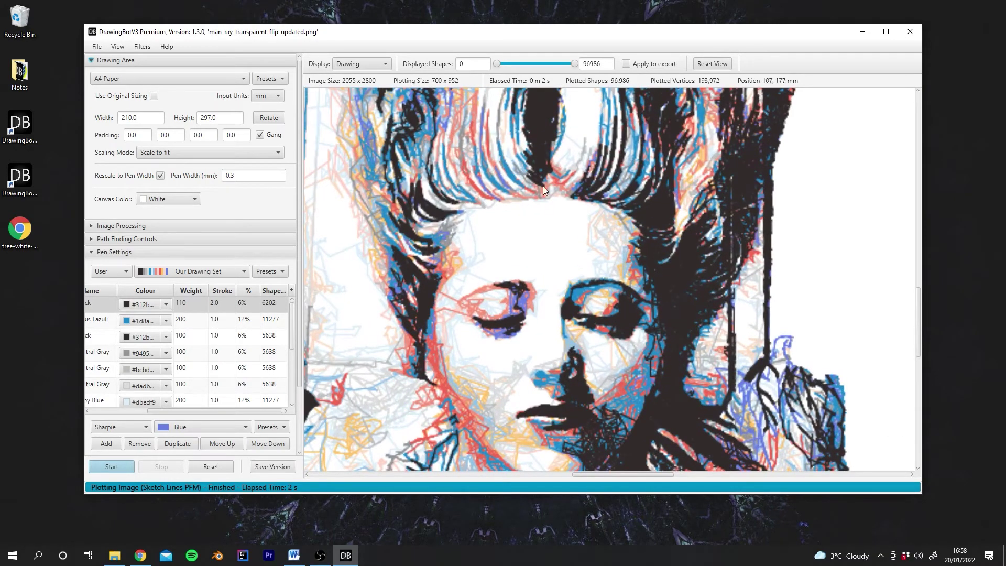
scroll(542, 186, up, 4)
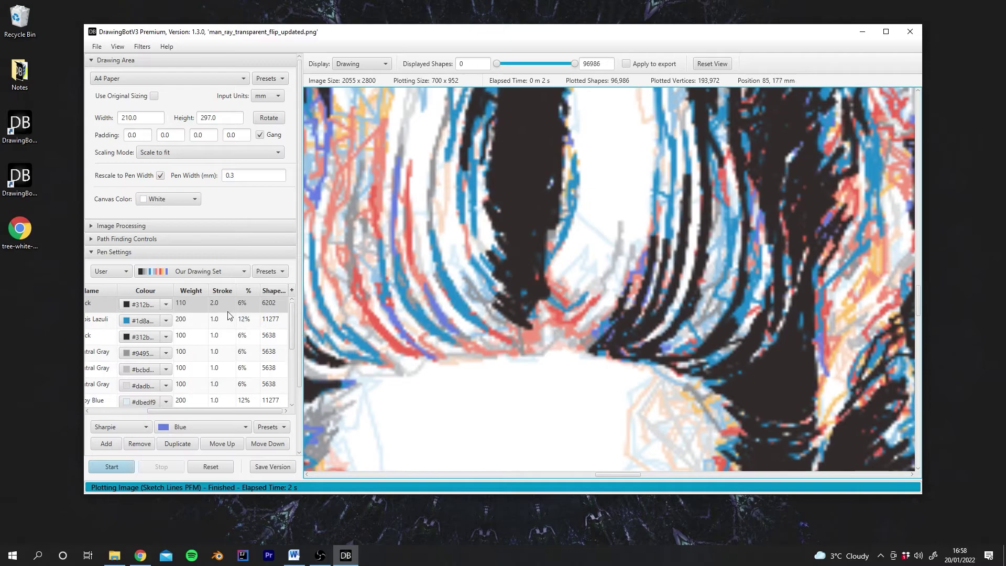
double_click(222, 307)
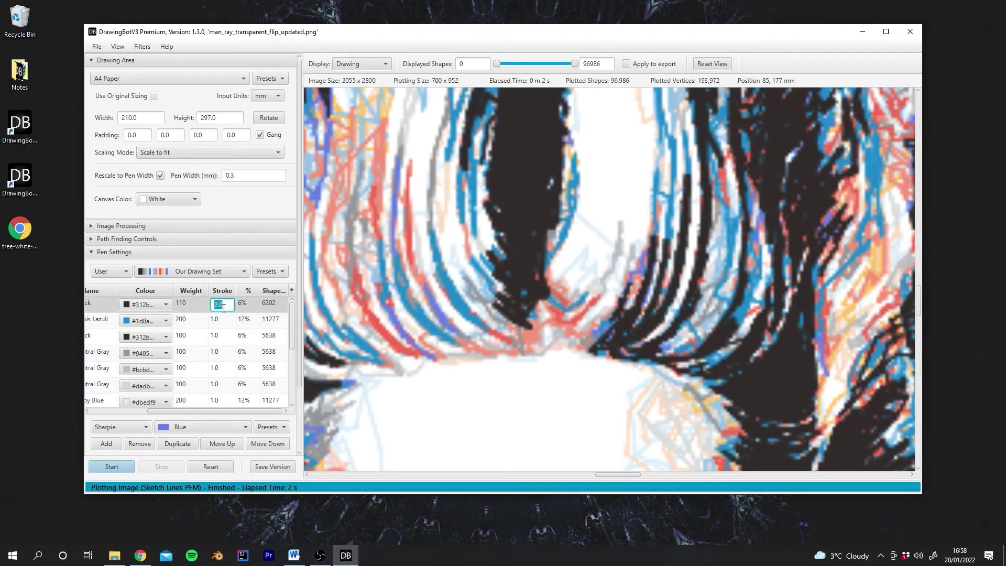
key(Down)
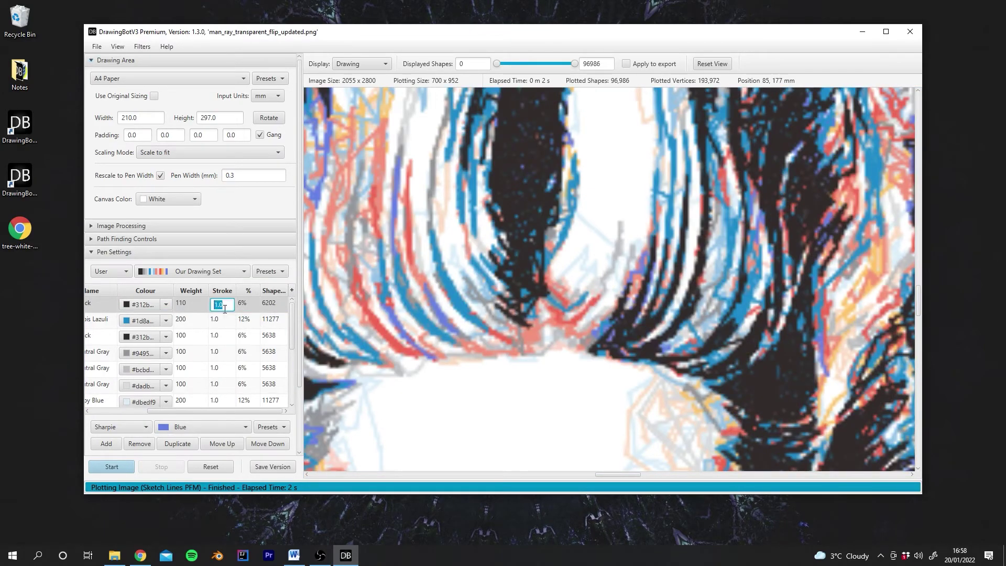
key(Up)
key(Return)
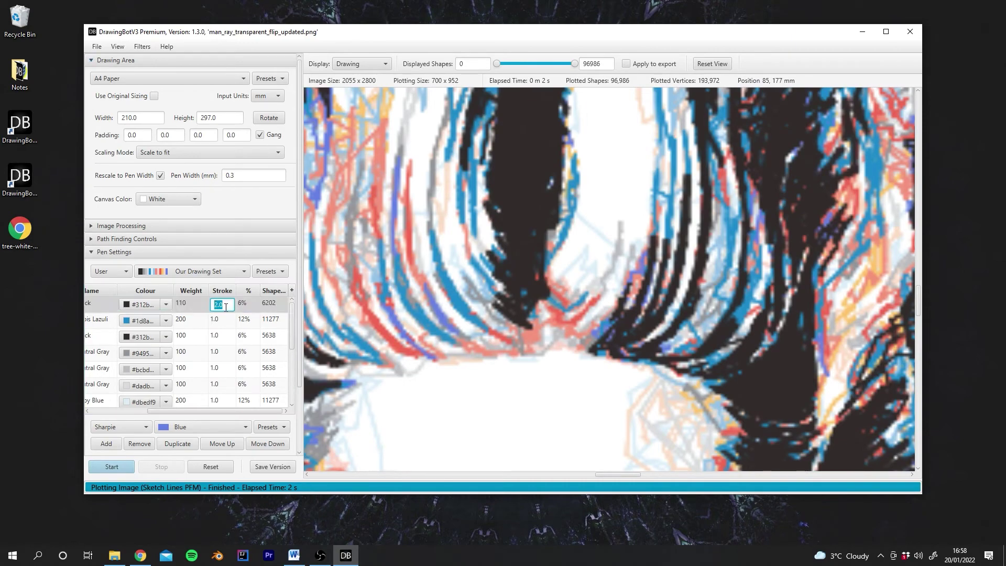
text(0.5)
key(Return)
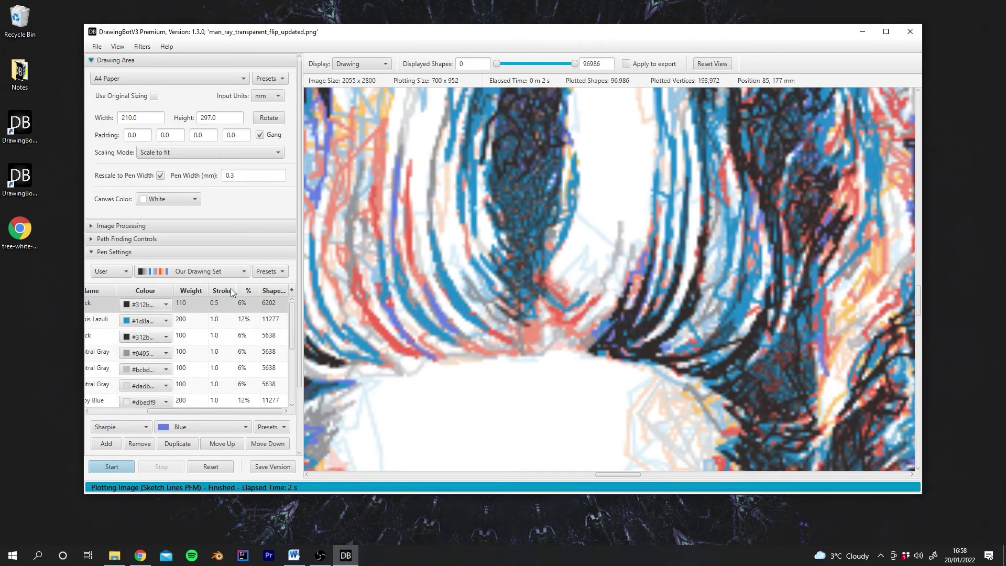
Step: Set the first 100 Black pen's stroke back to 1.0 and zoom out to the full portrait
double_click(221, 304)
text(1)
key(Return)
scroll(762, 325, down, 5)
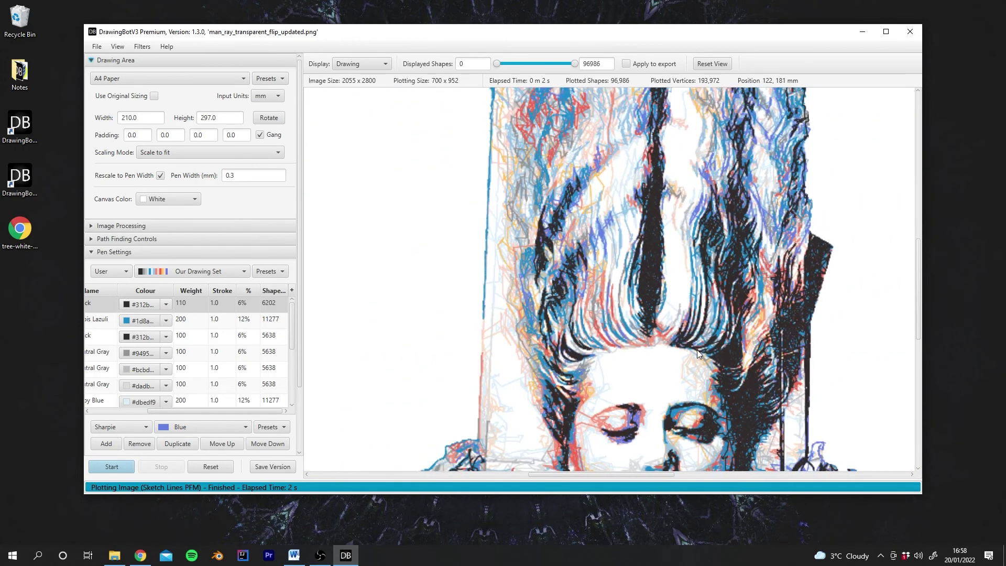
scroll(699, 351, down, 2)
scroll(705, 335, down, 3)
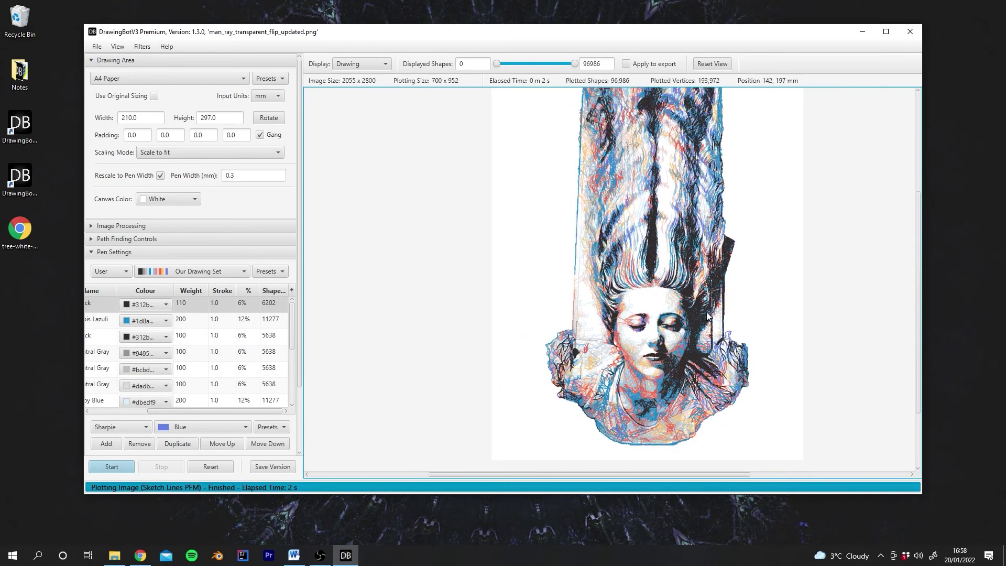
scroll(707, 316, down, 2)
key(Tab)
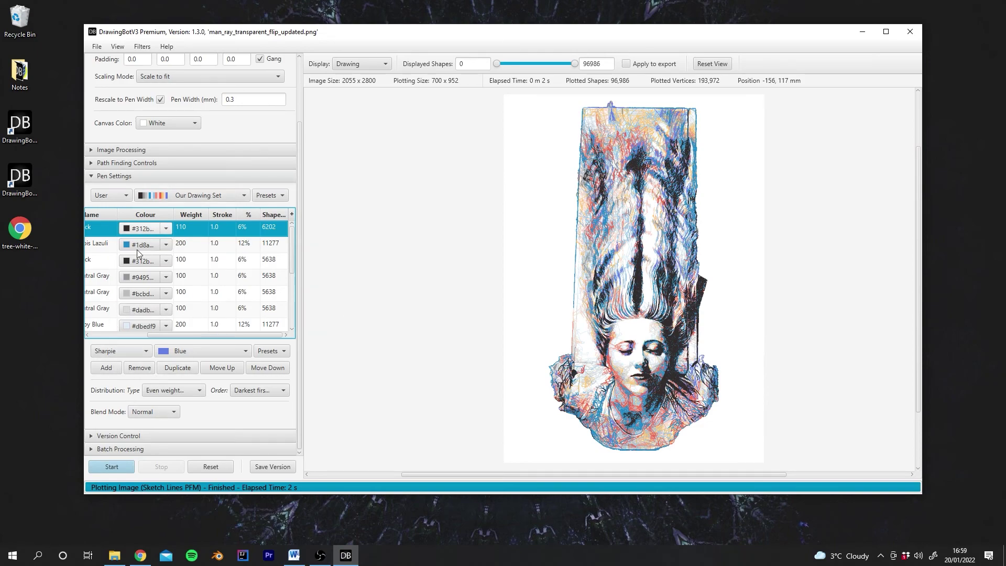
click(433, 310)
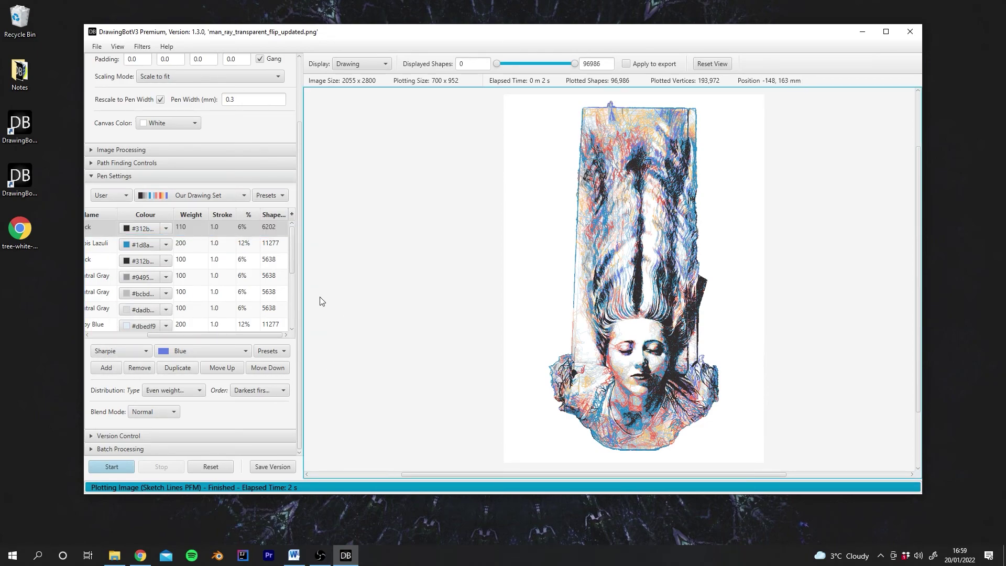